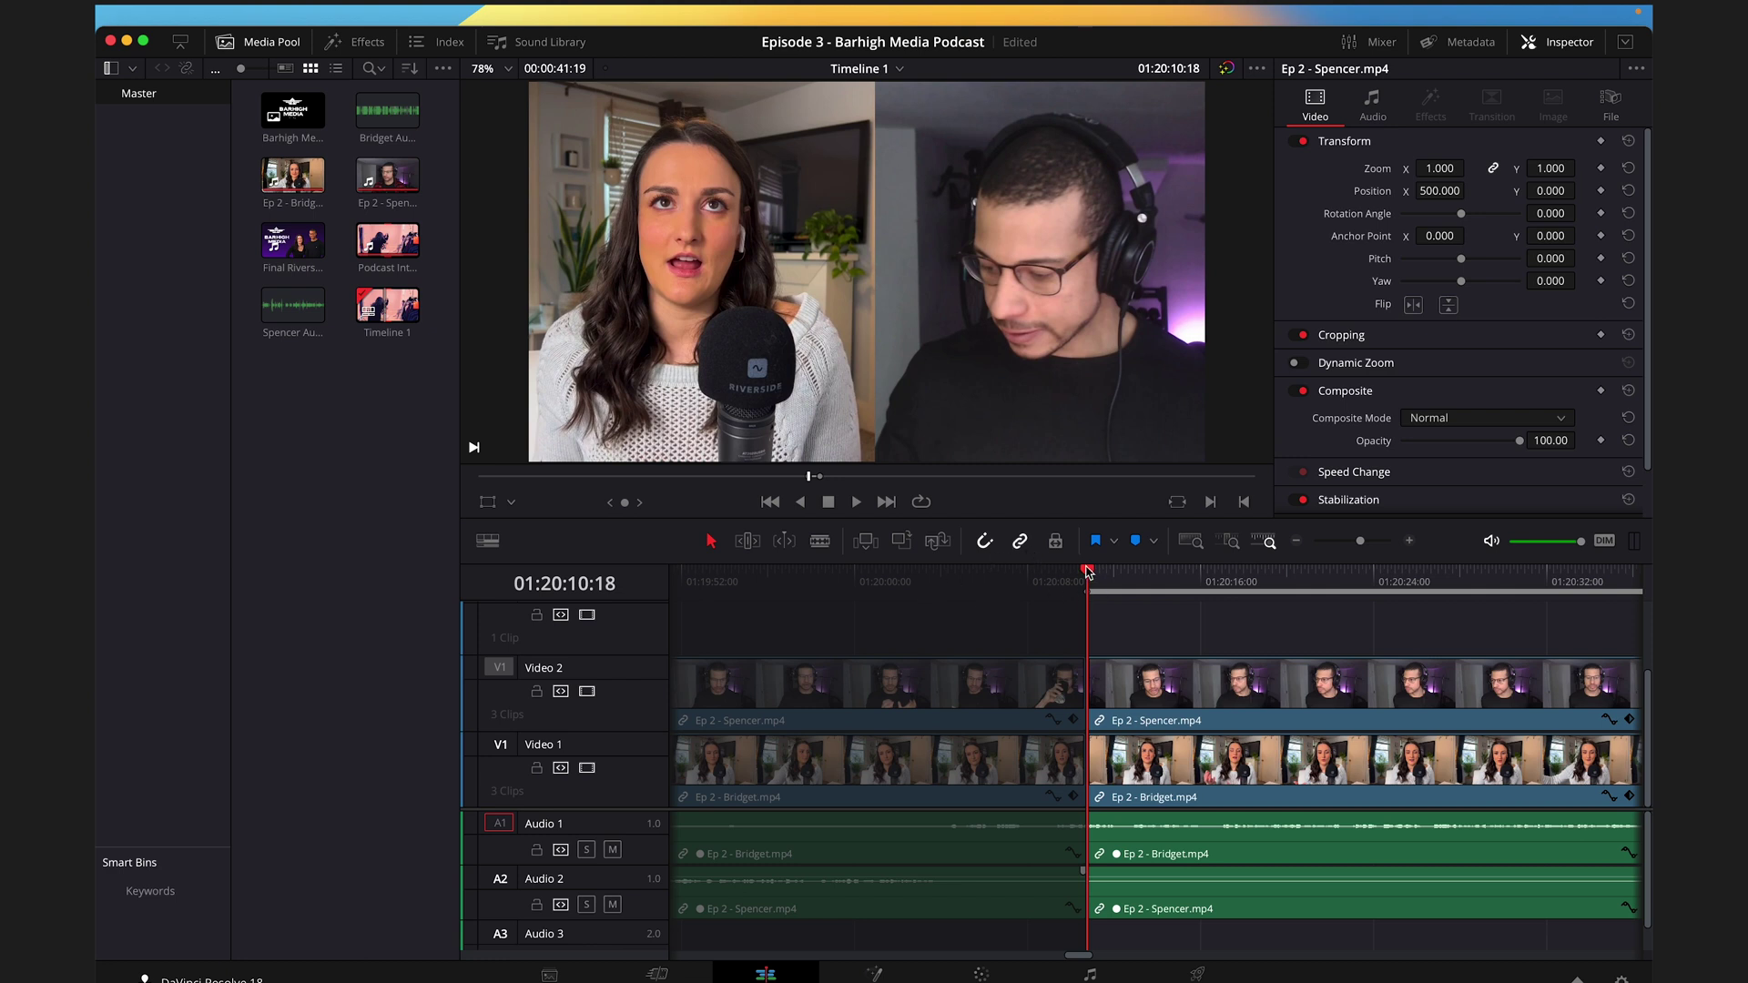
Blade-cut the top (V2) and bottom (V1) podcast clips at the playhead.
key("b")
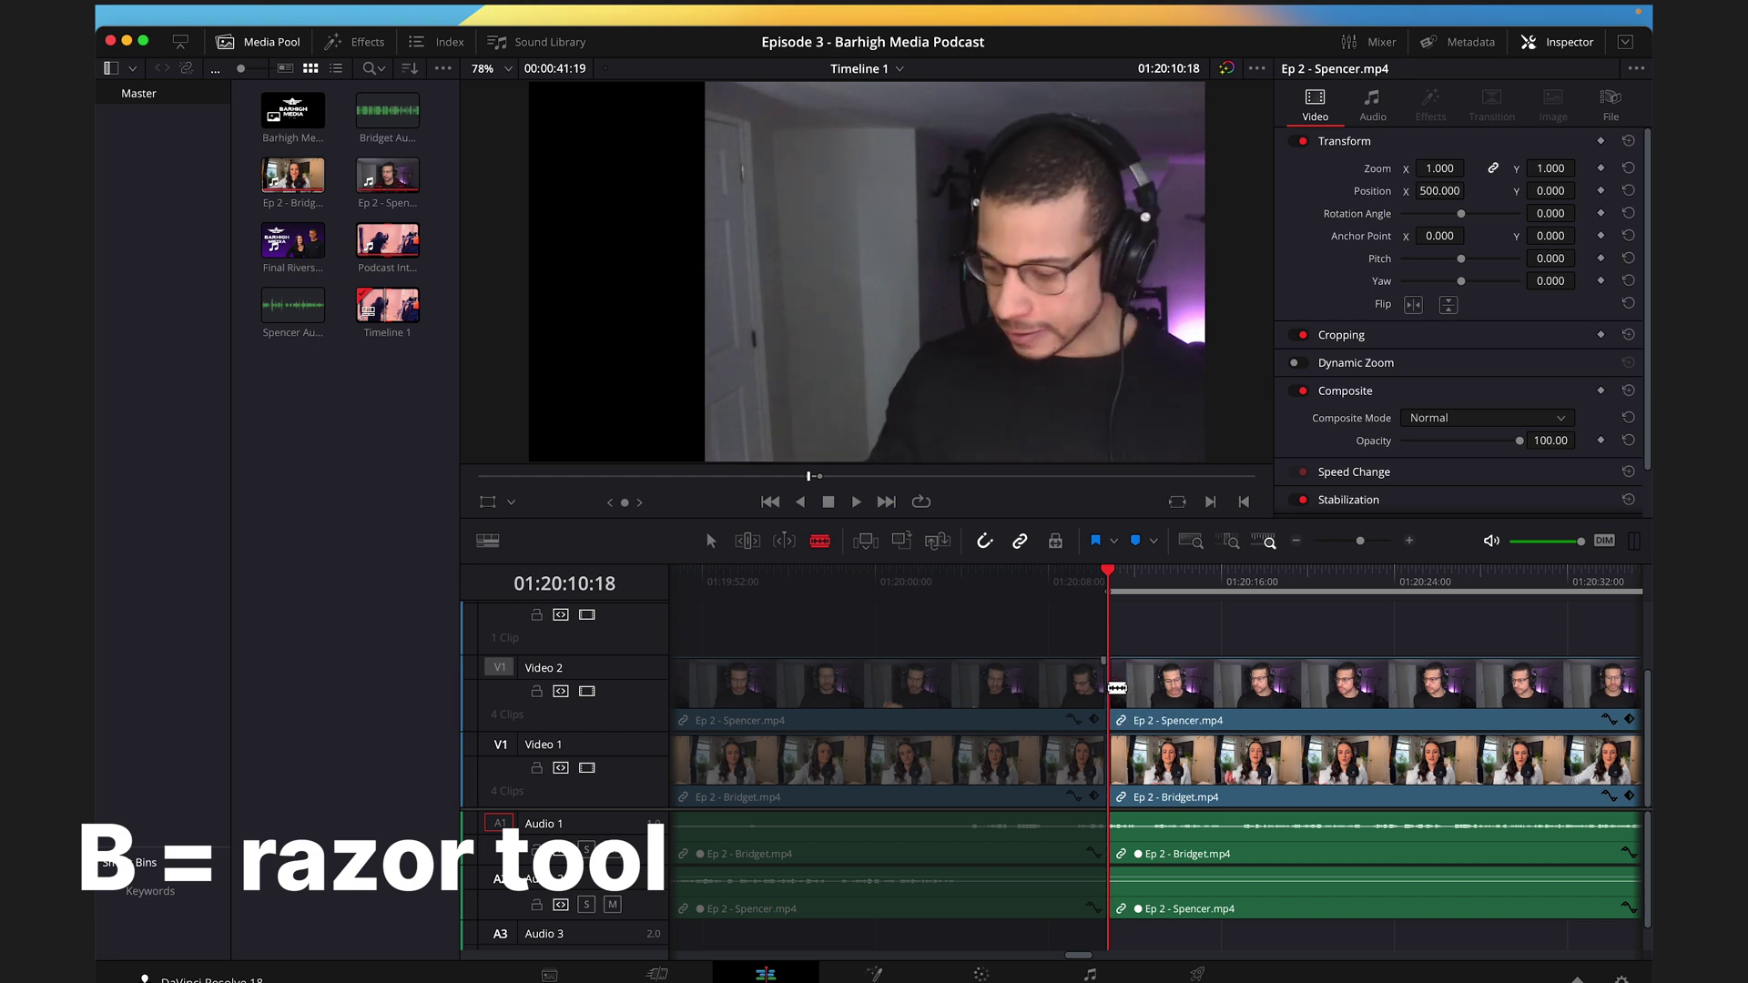
left_click(1116, 725)
left_click(1118, 759)
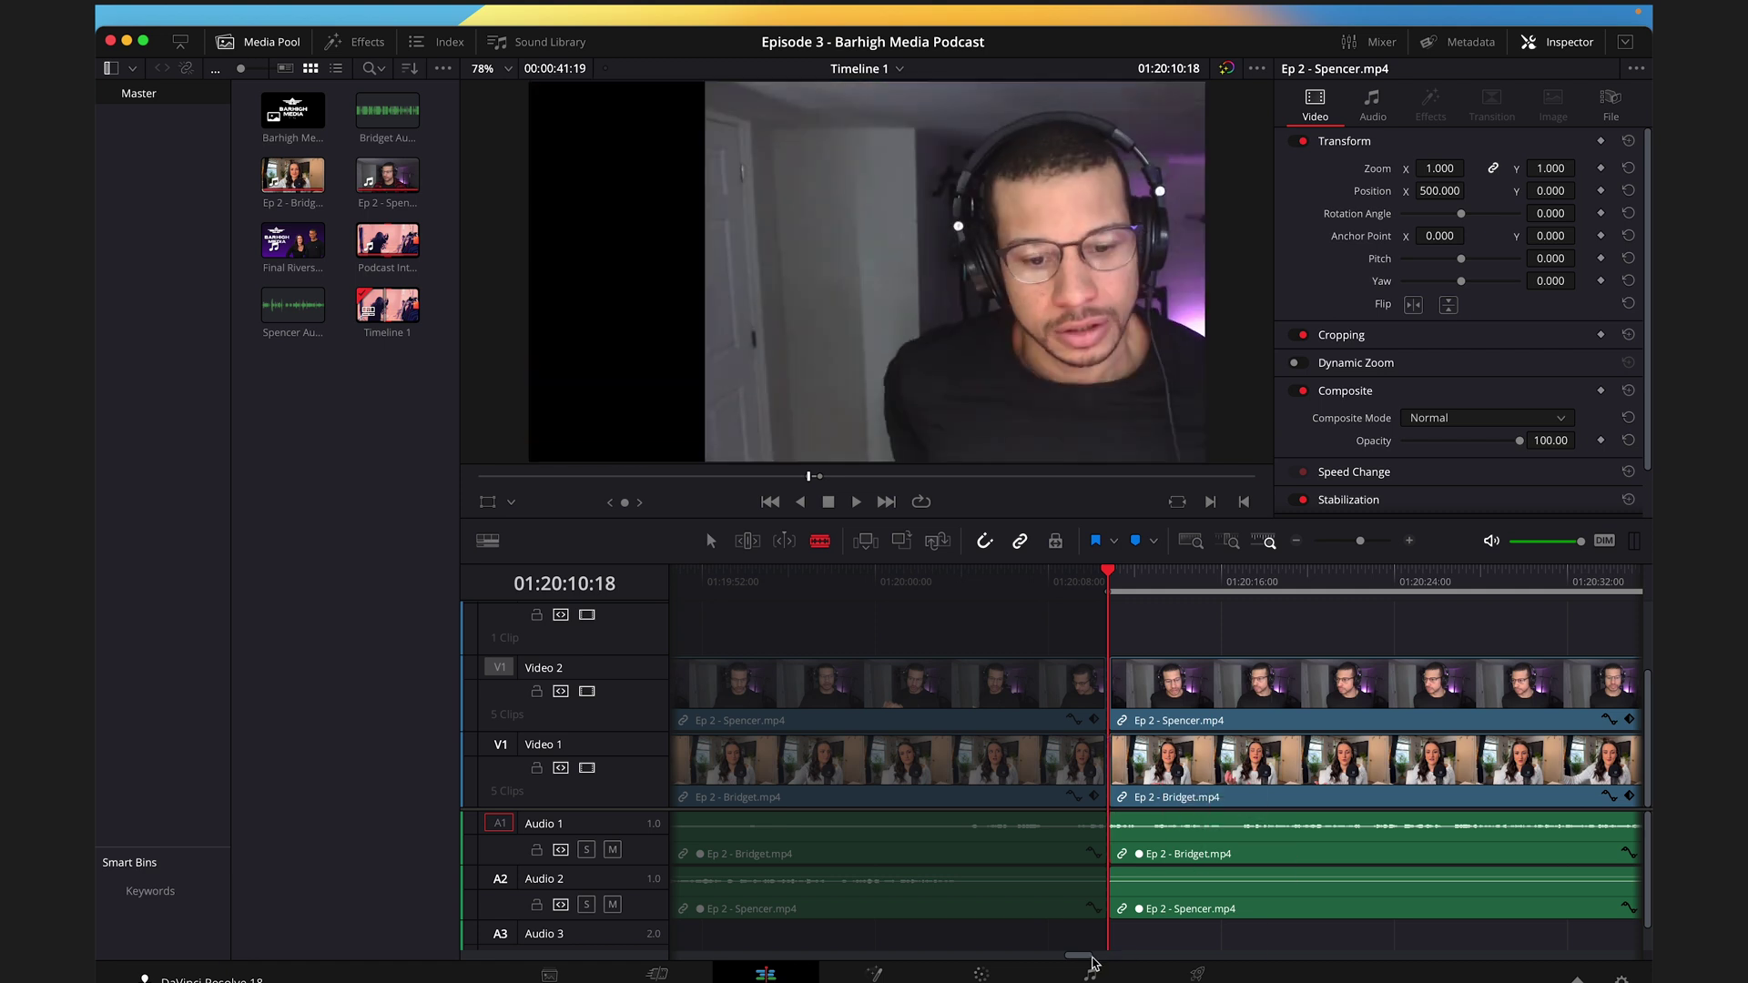
Marquee-select the cut stretch across all video and audio tracks.
left_click_drag(1080, 956, 1090, 961)
mouse_move(1484, 739)
left_mouse_down()
mouse_move(1513, 739)
mouse_move(1514, 702)
mouse_move(1491, 697)
mouse_move(1487, 756)
left_mouse_up()
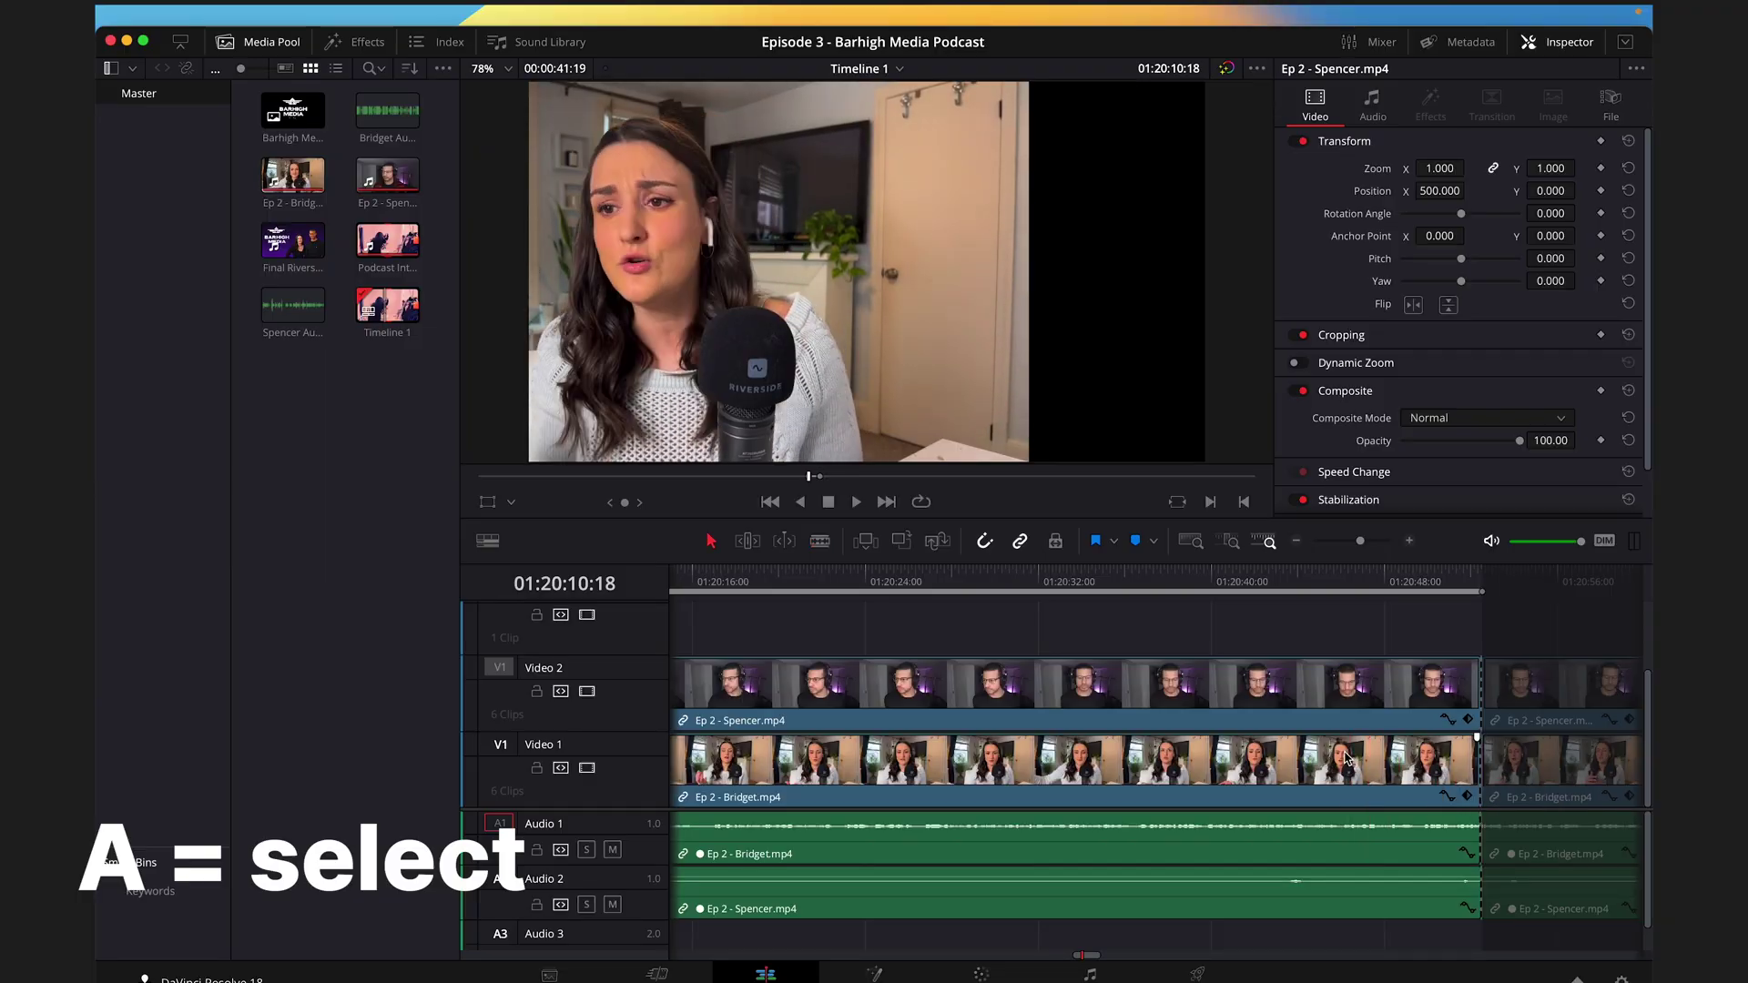
left_click_drag(1351, 626, 1351, 921)
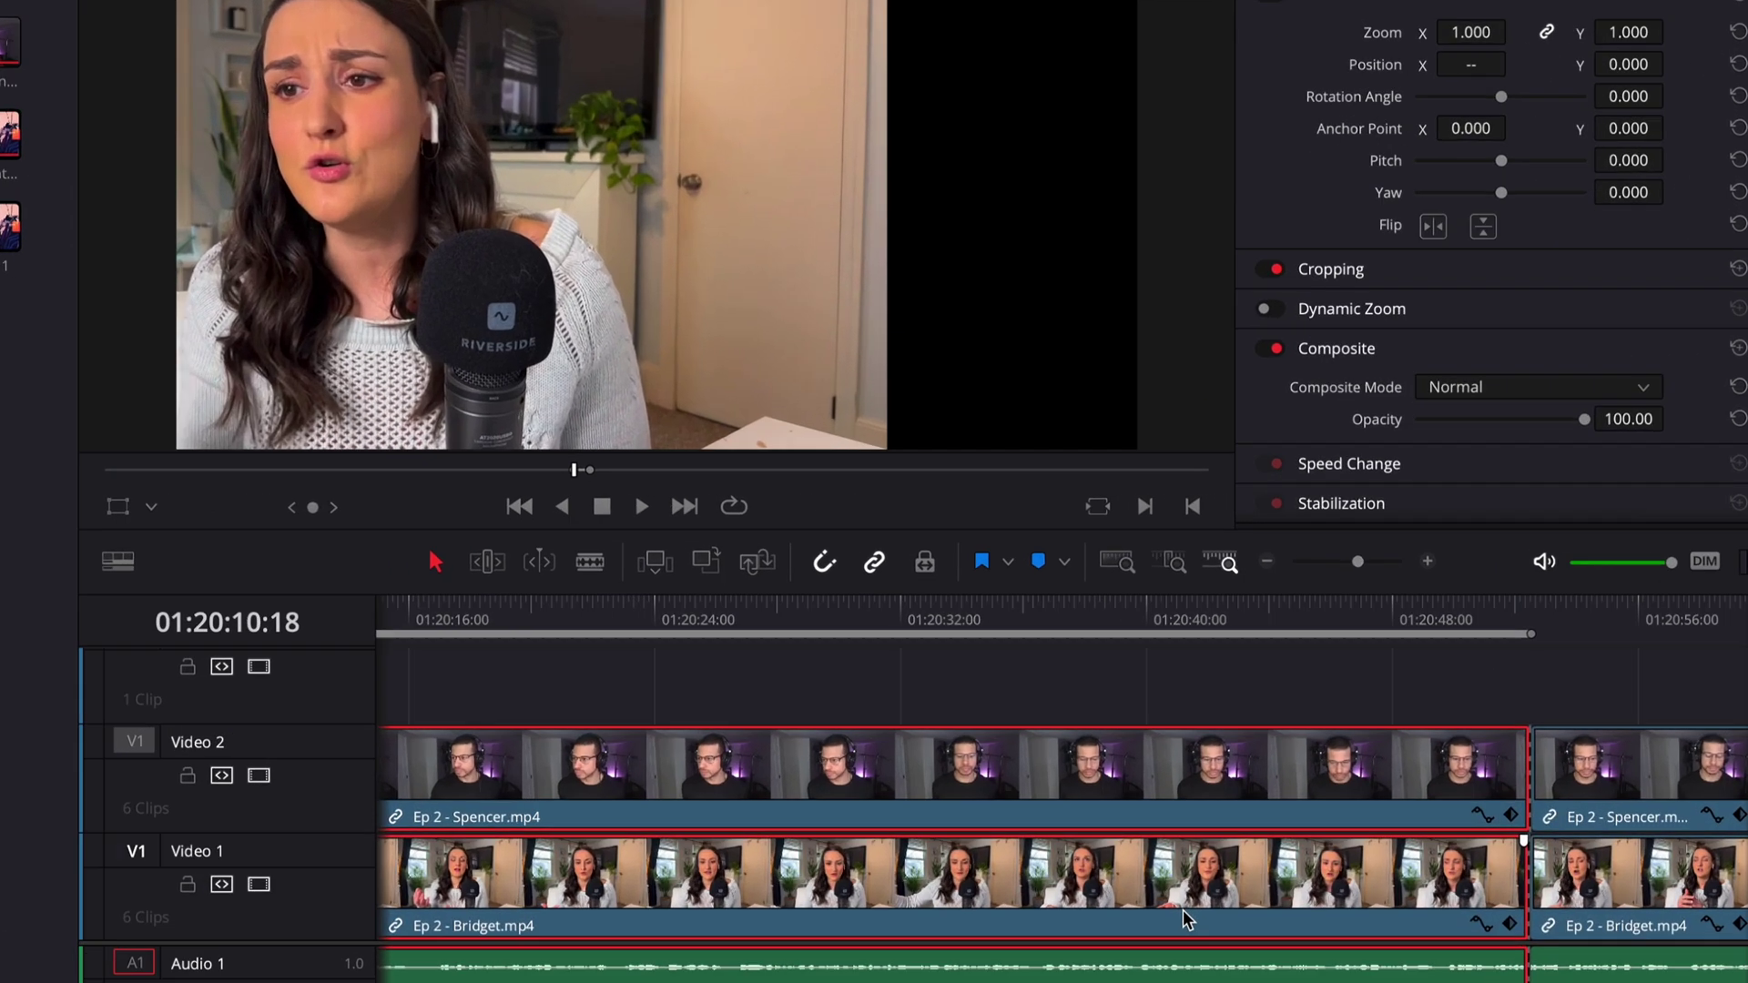
Copy the selected clips and create the 'Niching Down' timeline with vertical 1080 x 1920 resolution.
right_click(1240, 910)
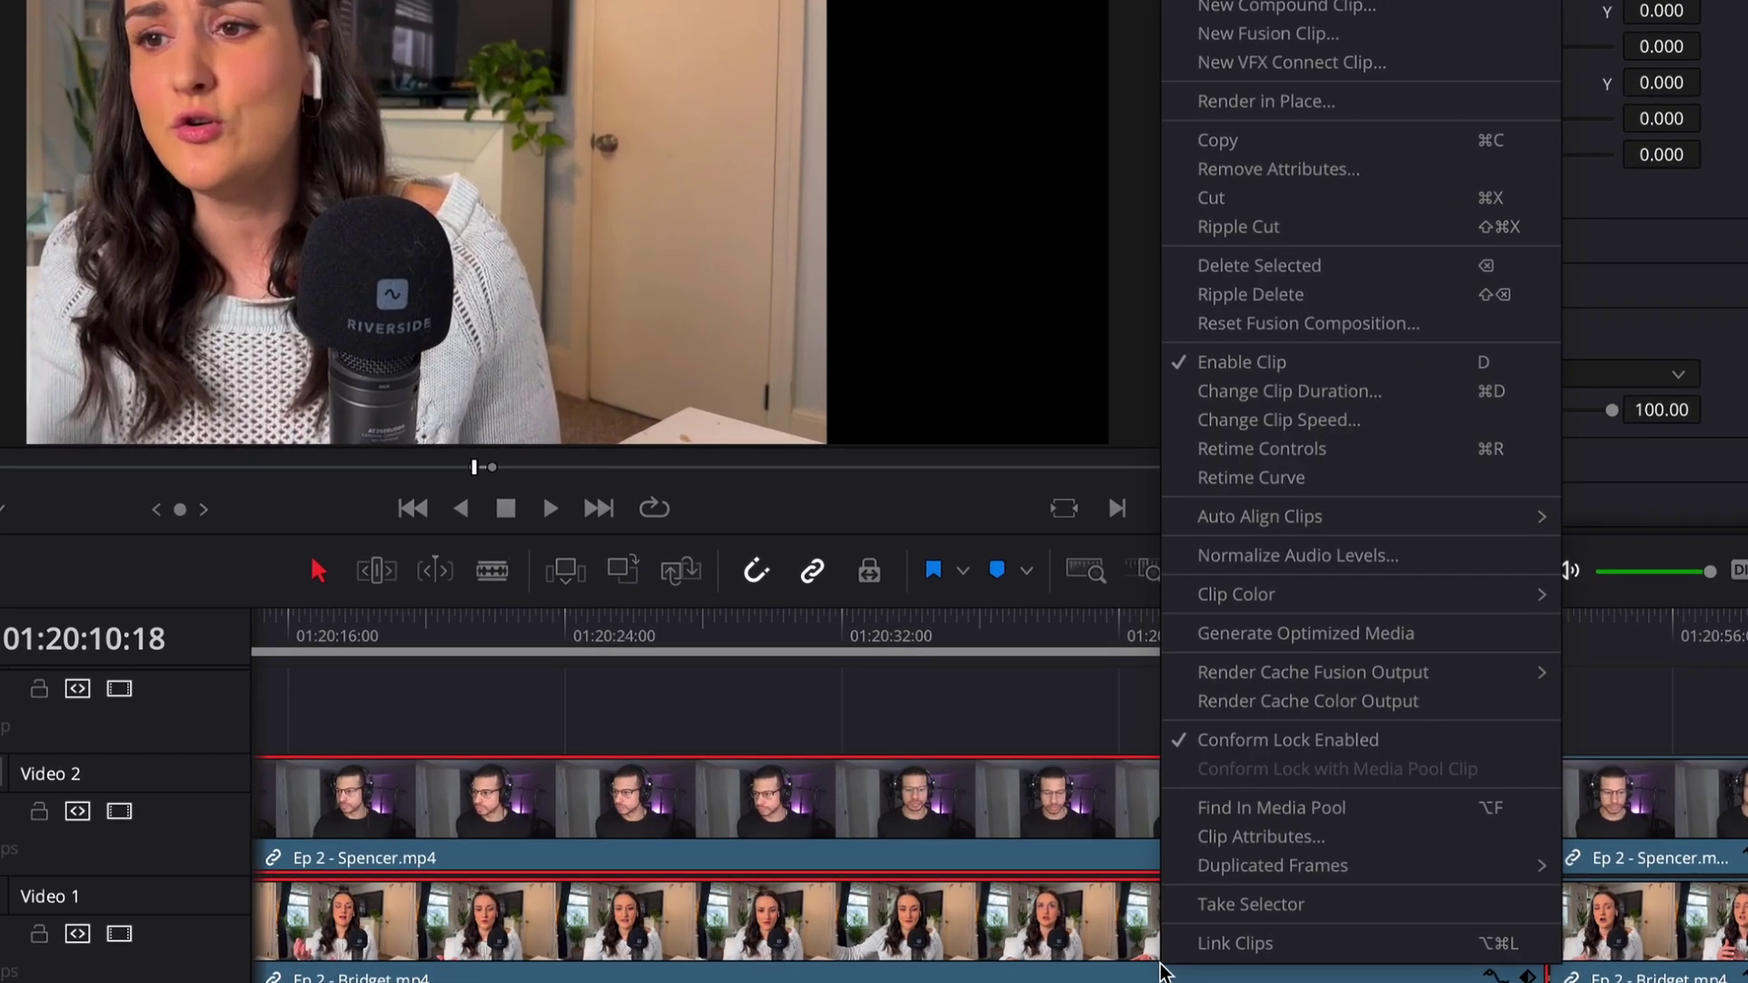
left_click(1261, 143)
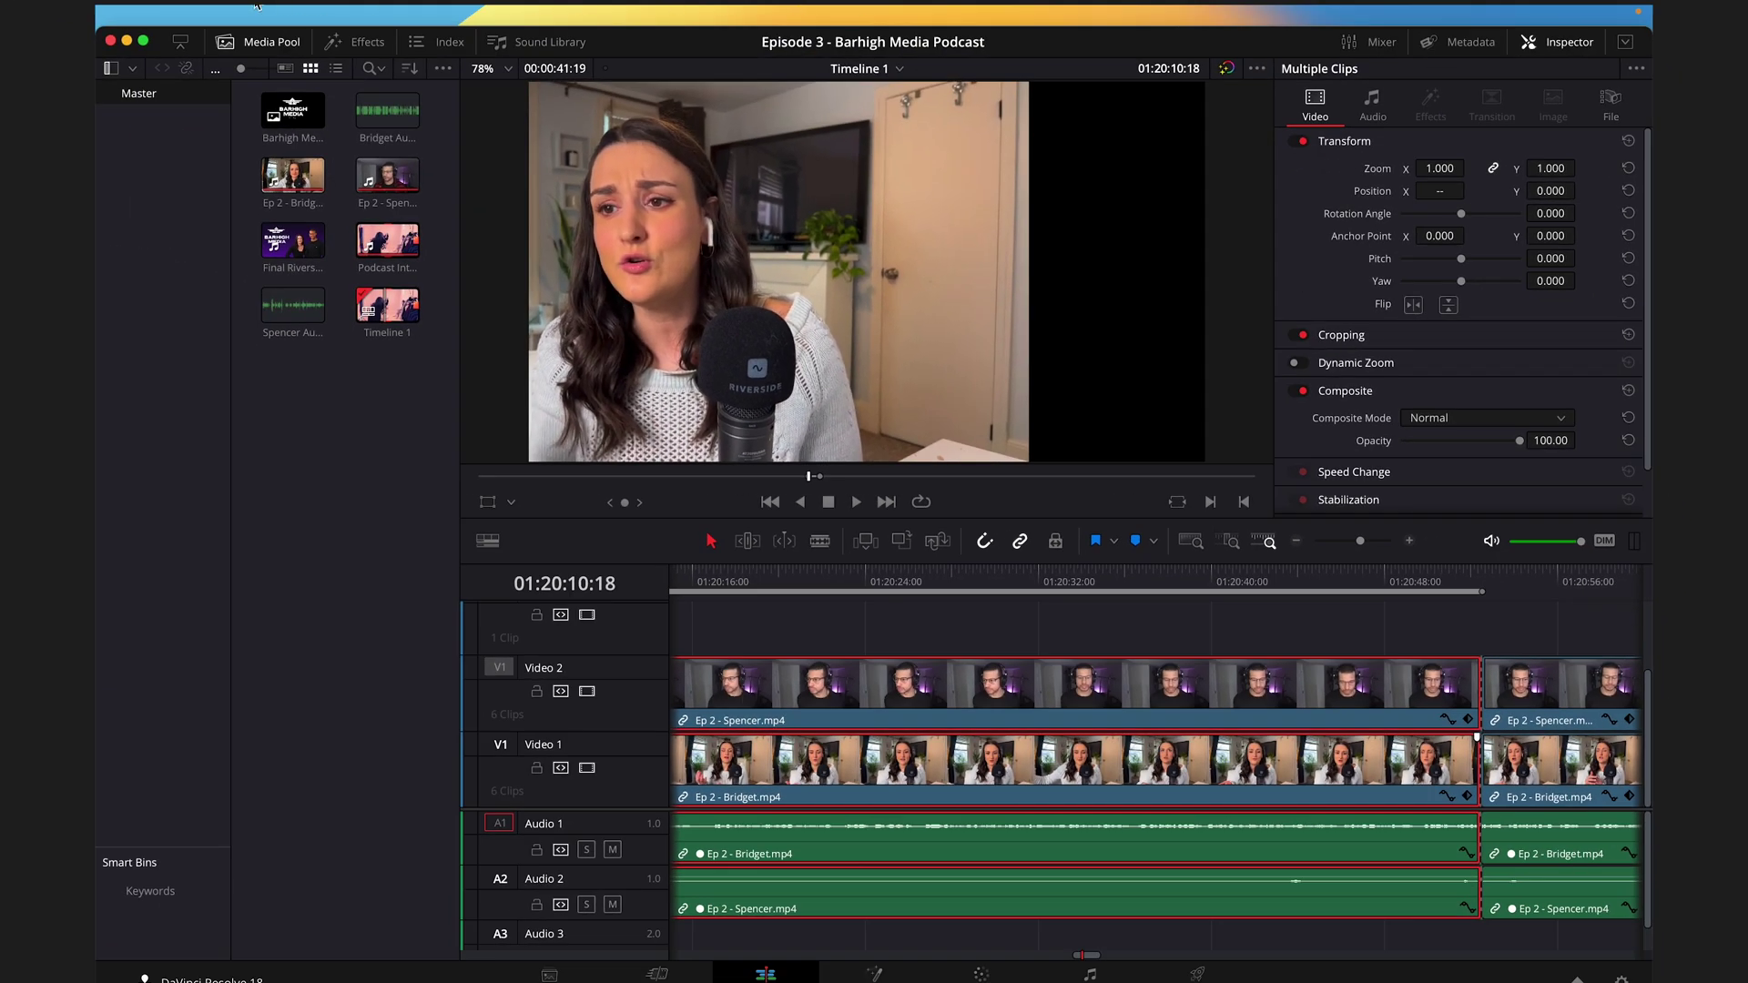
left_click(269, 13)
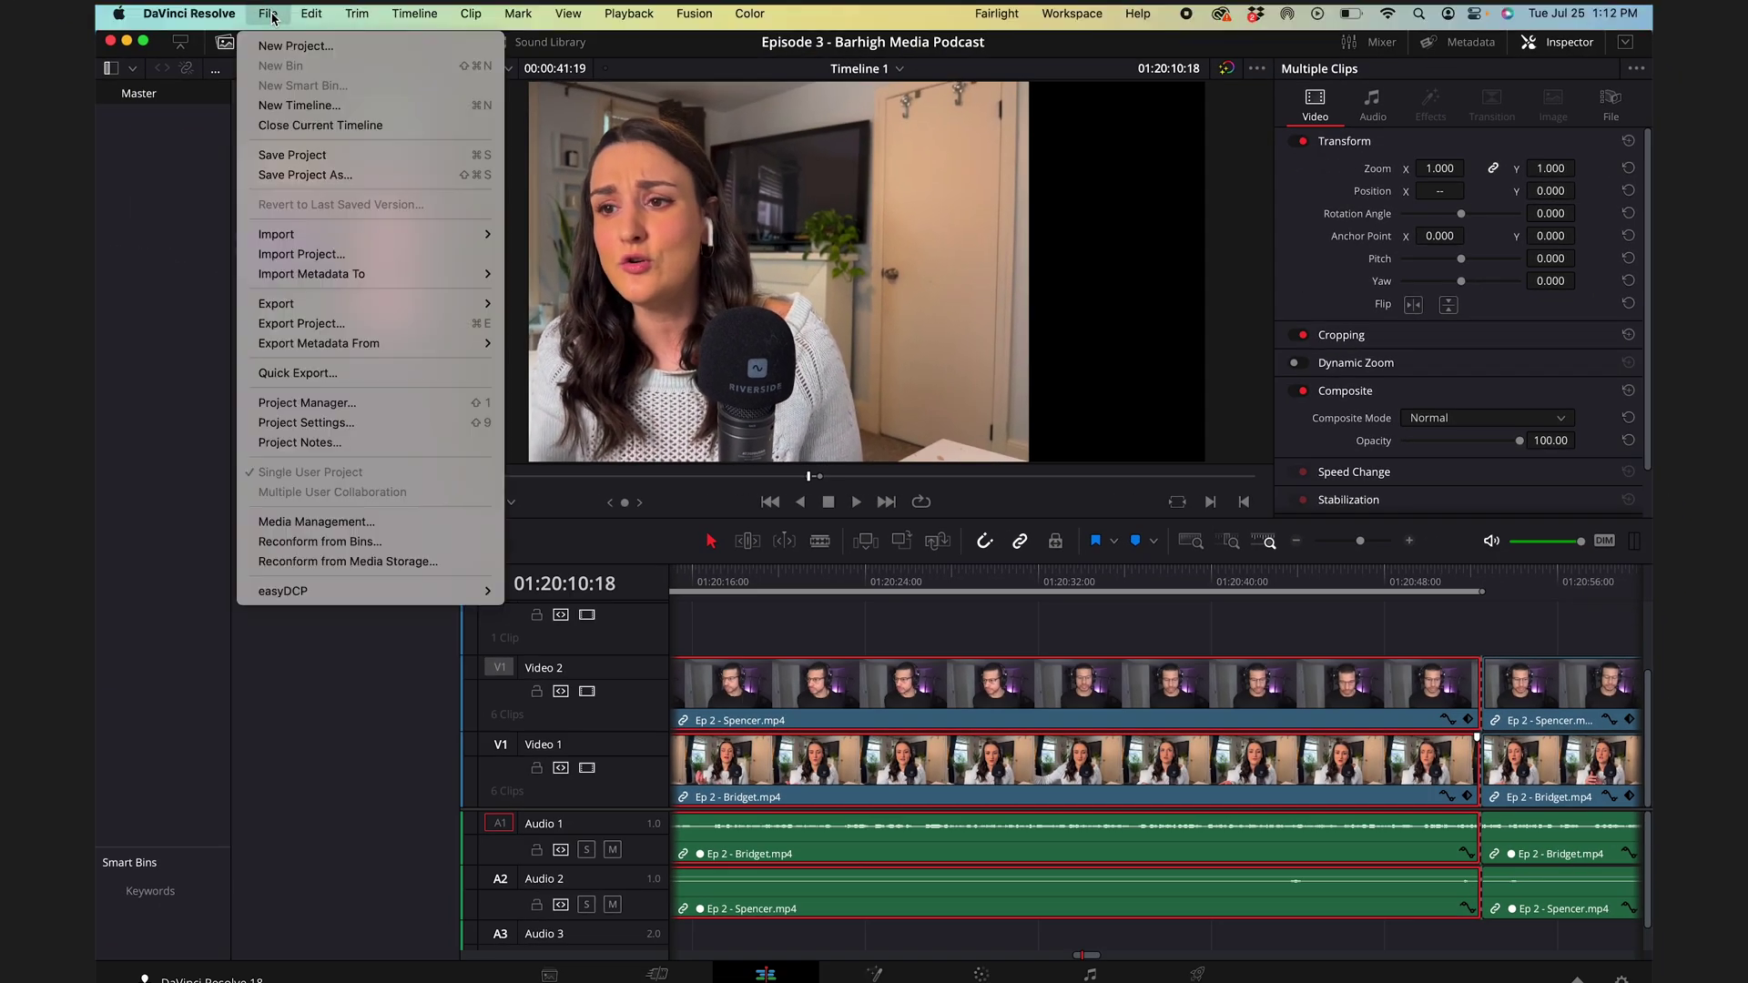
left_click(313, 104)
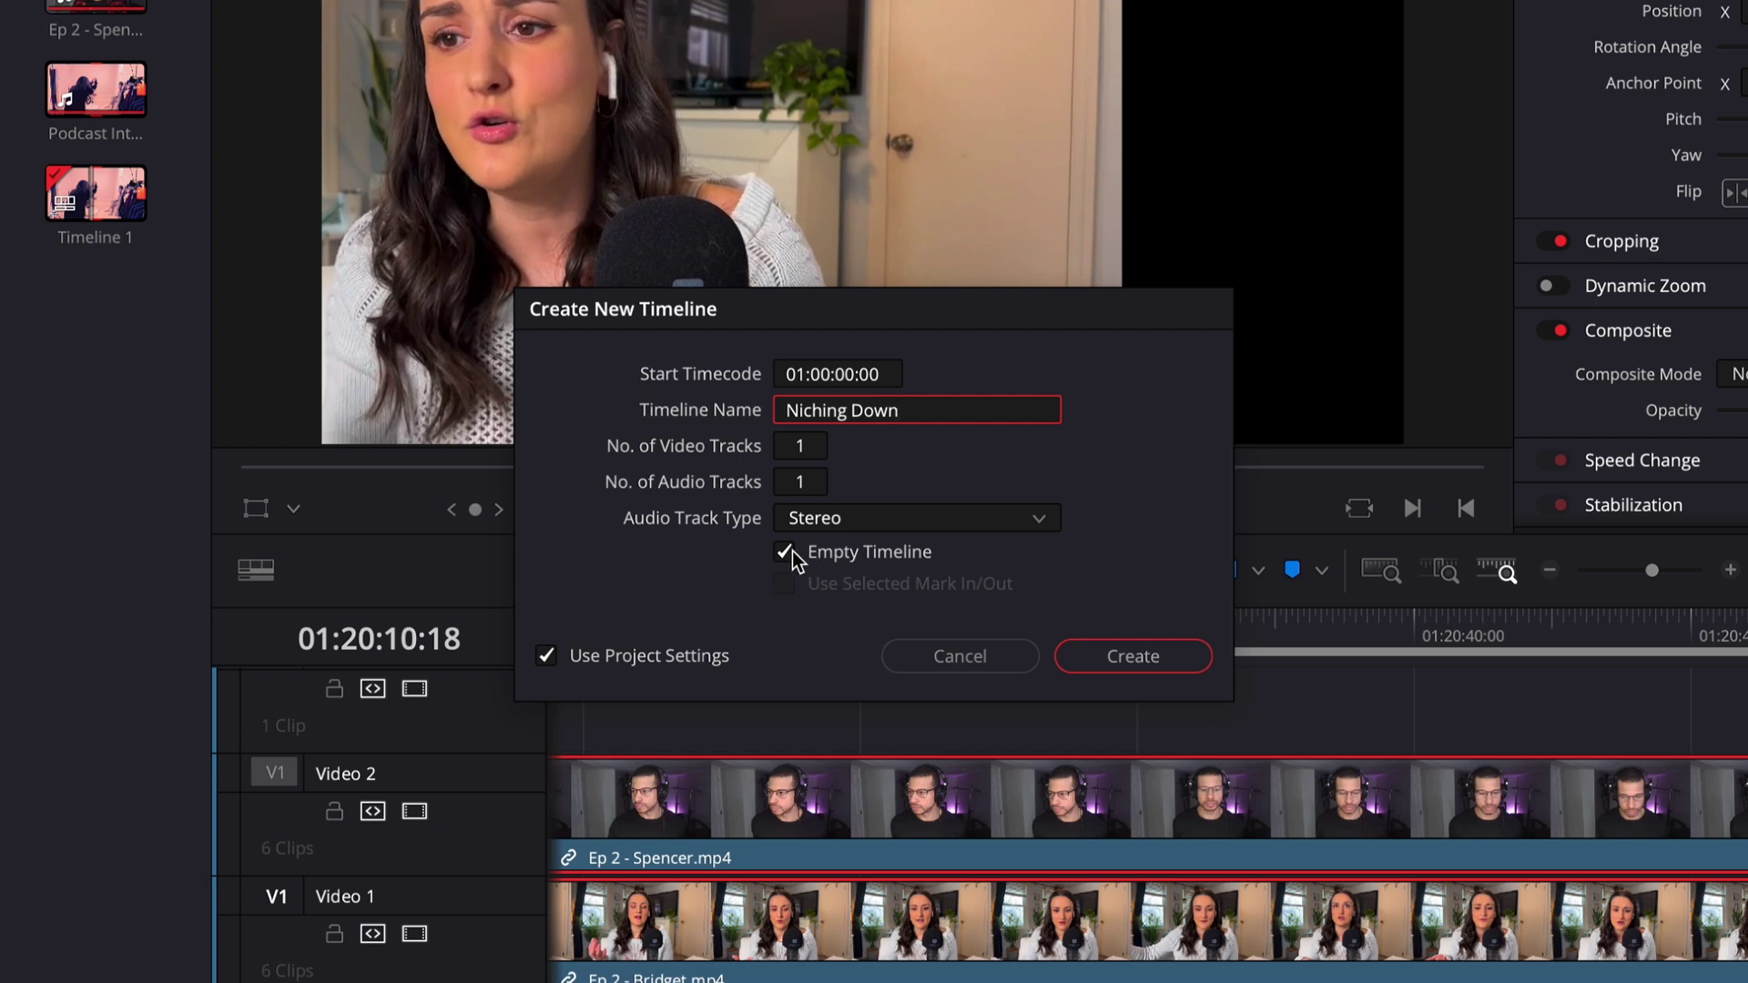
left_click(546, 656)
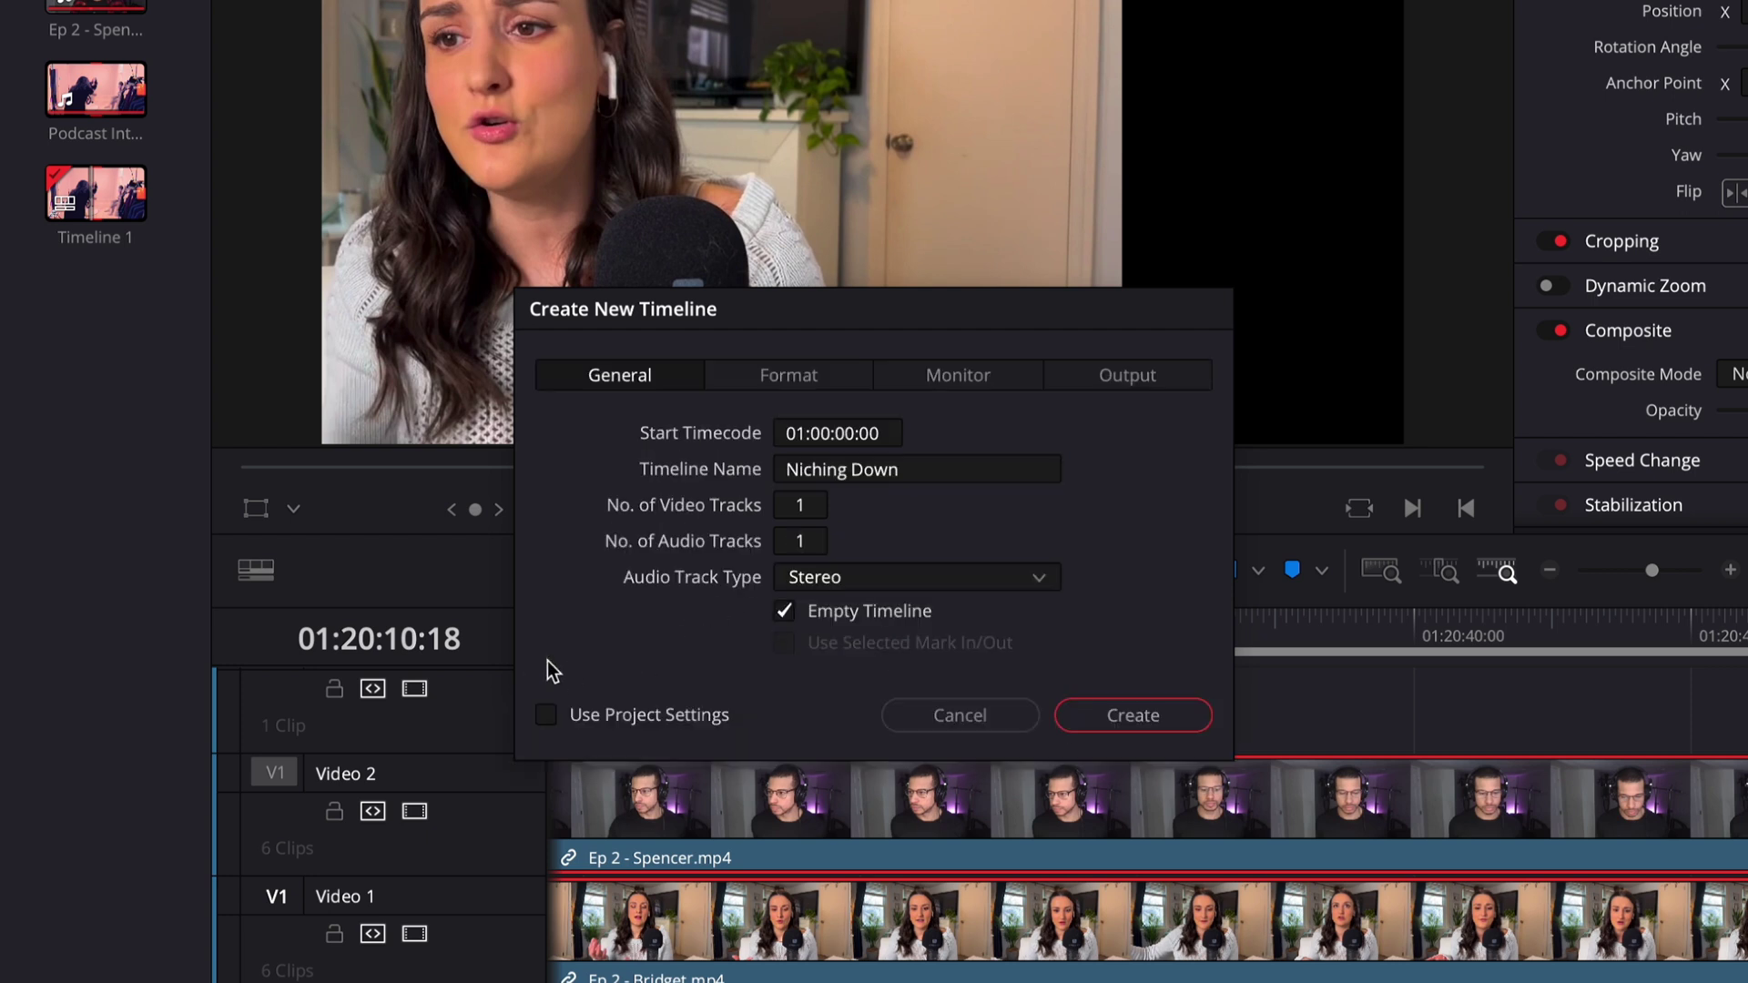
left_click(799, 380)
left_click(783, 503)
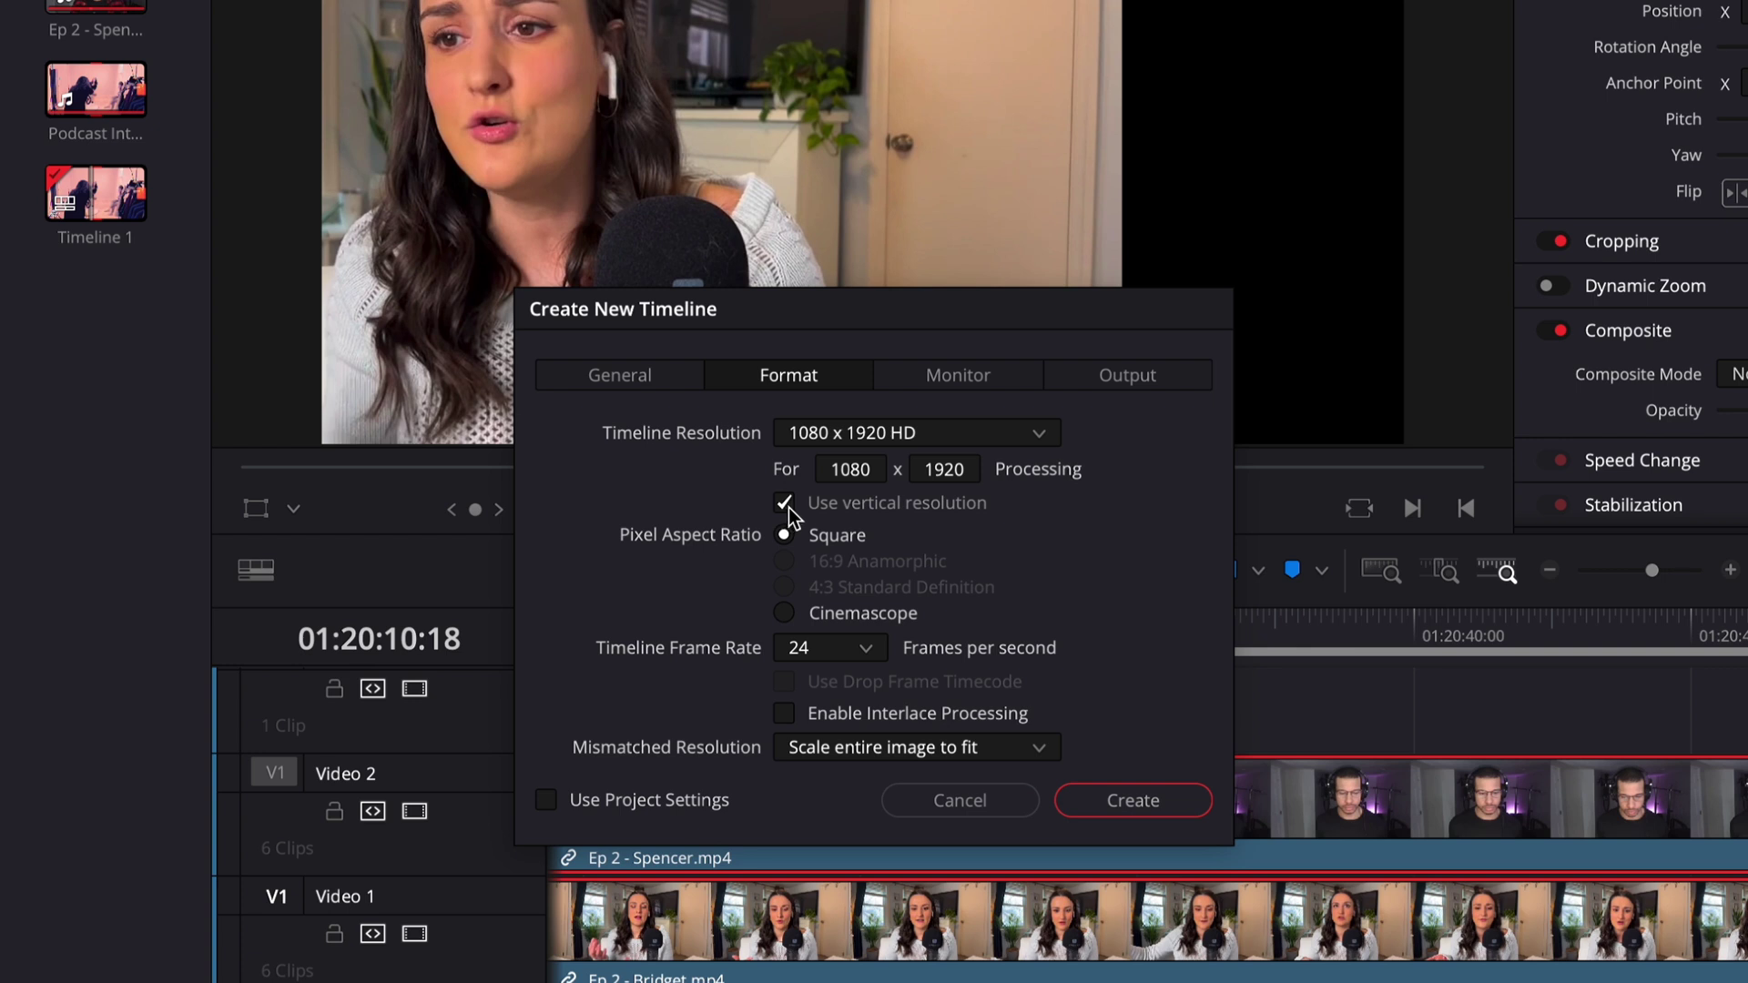
left_click(1140, 806)
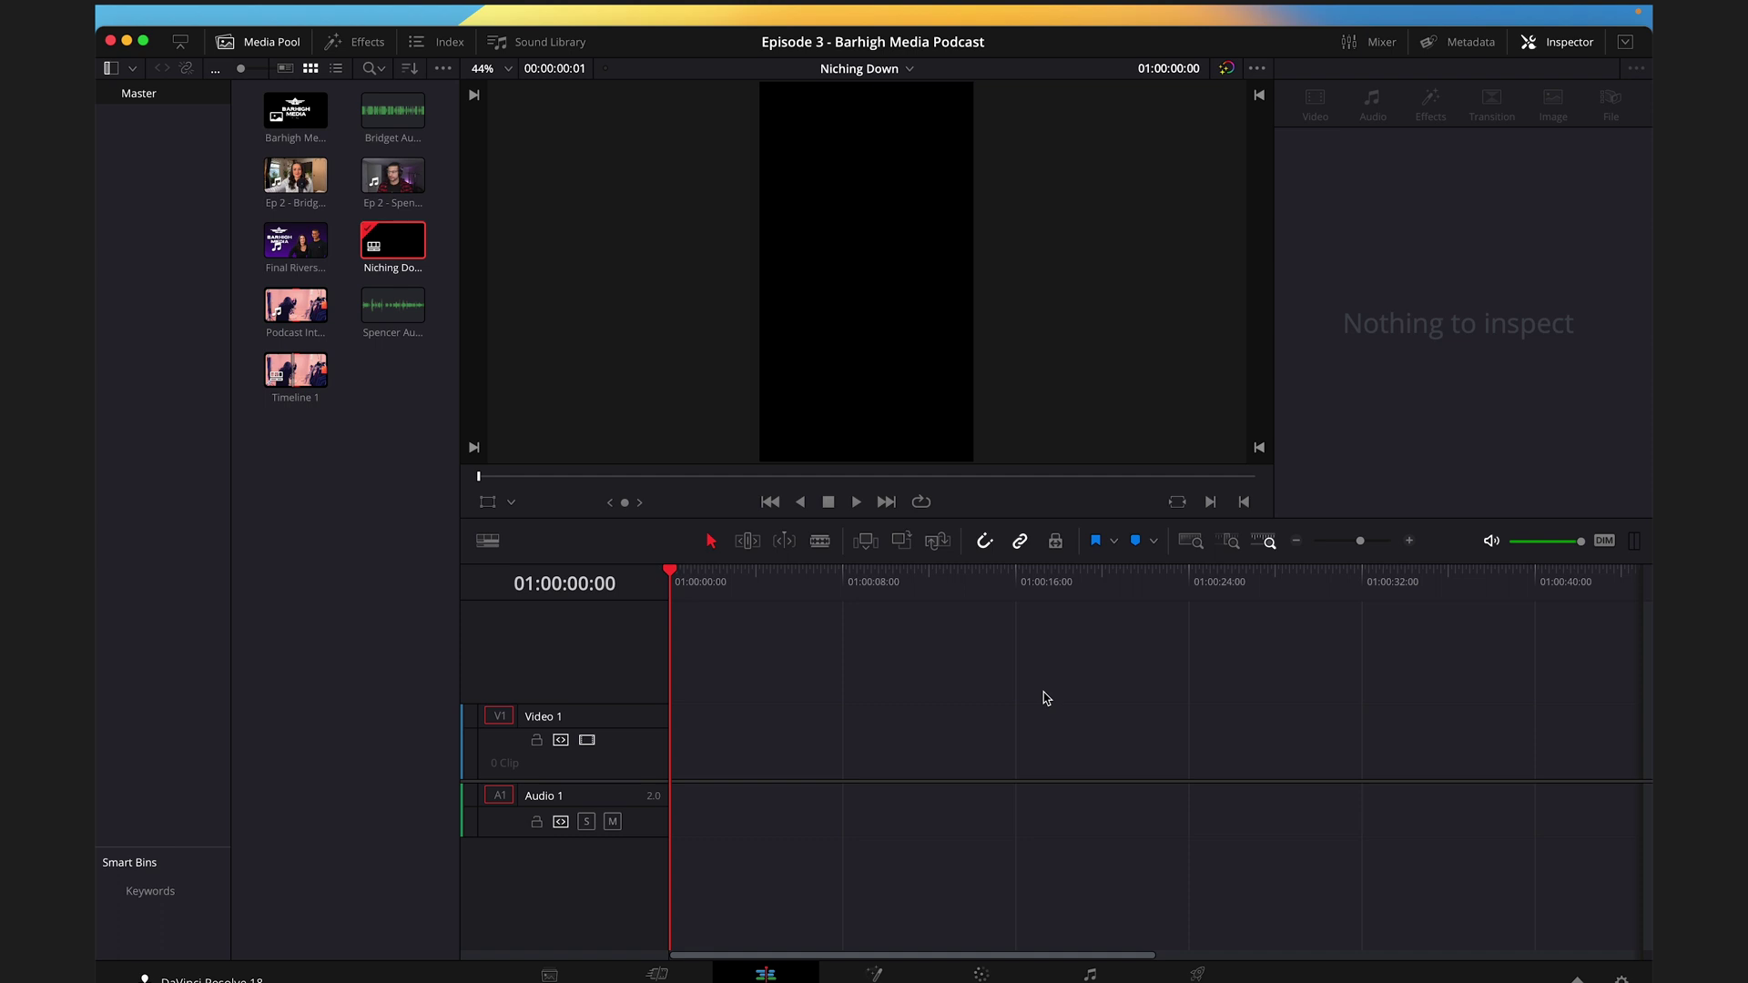
Drop the copied Bridget and Spencer clips, with their audio, onto the empty Niching Down timeline.
mouse_move(904, 706)
left_mouse_down()
mouse_move(827, 690)
mouse_move(898, 708)
left_mouse_up()
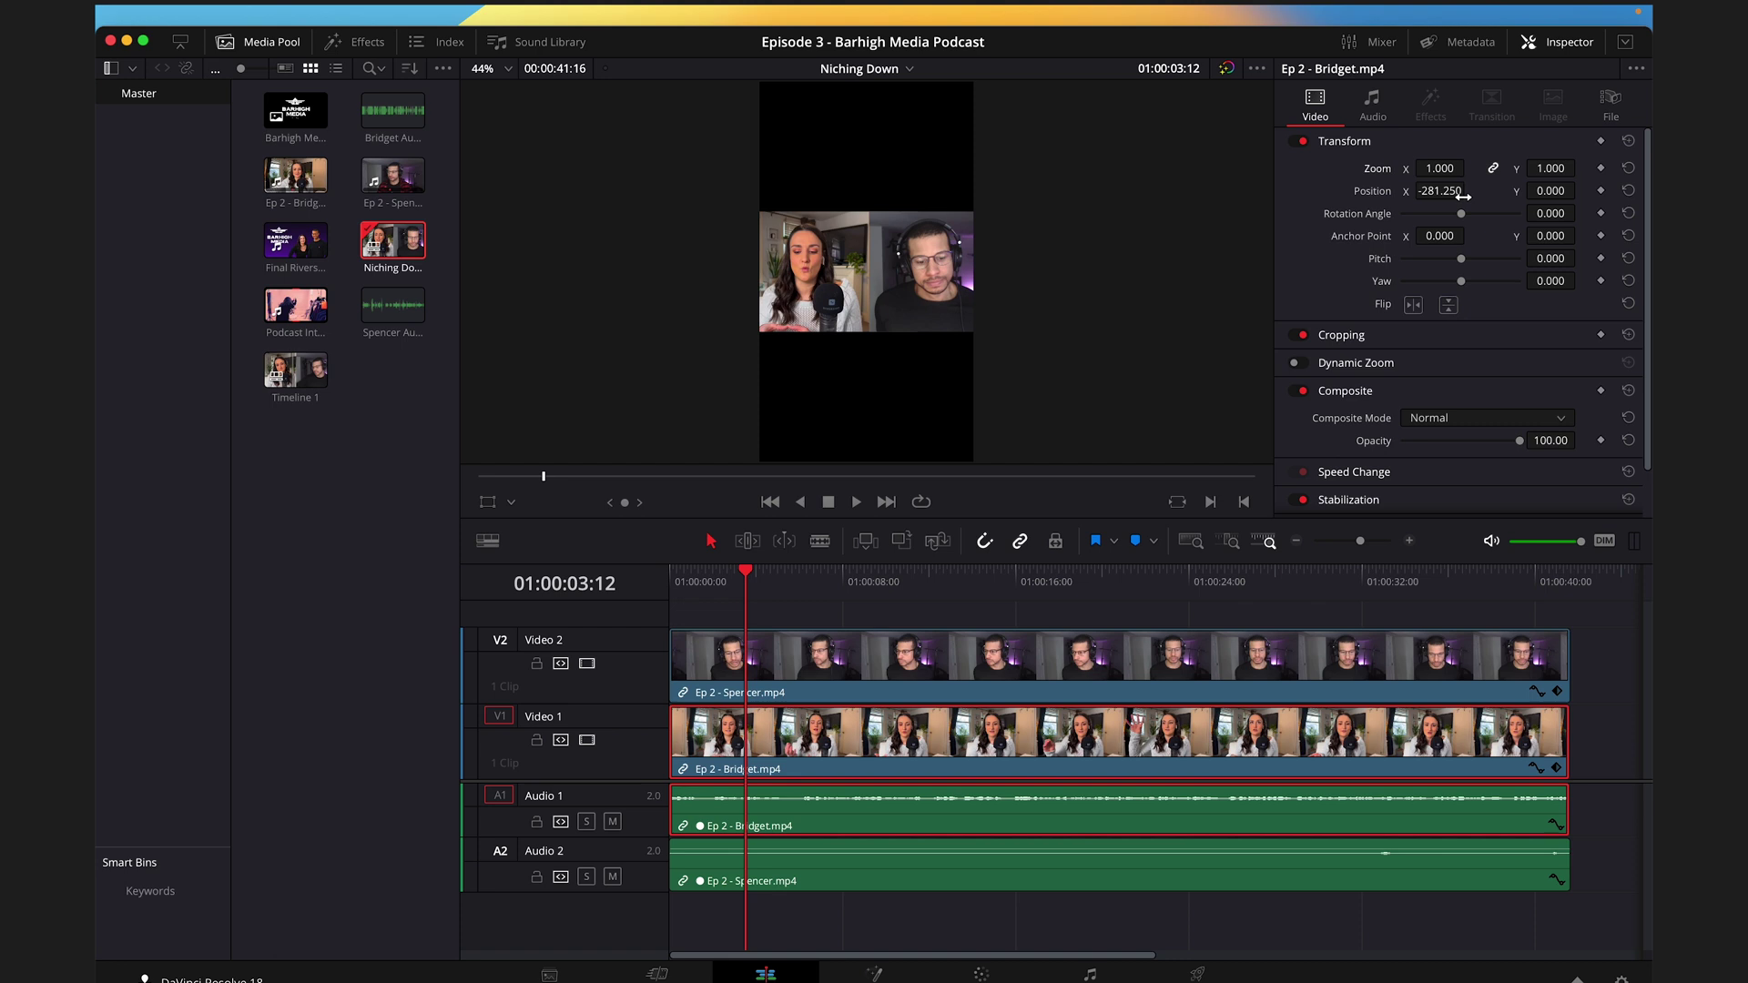
Zoom in Bridget's clip and shift it to fill the top of the vertical frame.
left_click_drag(1441, 169, 1538, 169)
left_click_drag(1438, 190, 1466, 191)
mouse_move(1547, 190)
left_mouse_down()
mouse_move(1581, 188)
mouse_move(1432, 173)
mouse_move(1558, 189)
left_mouse_up()
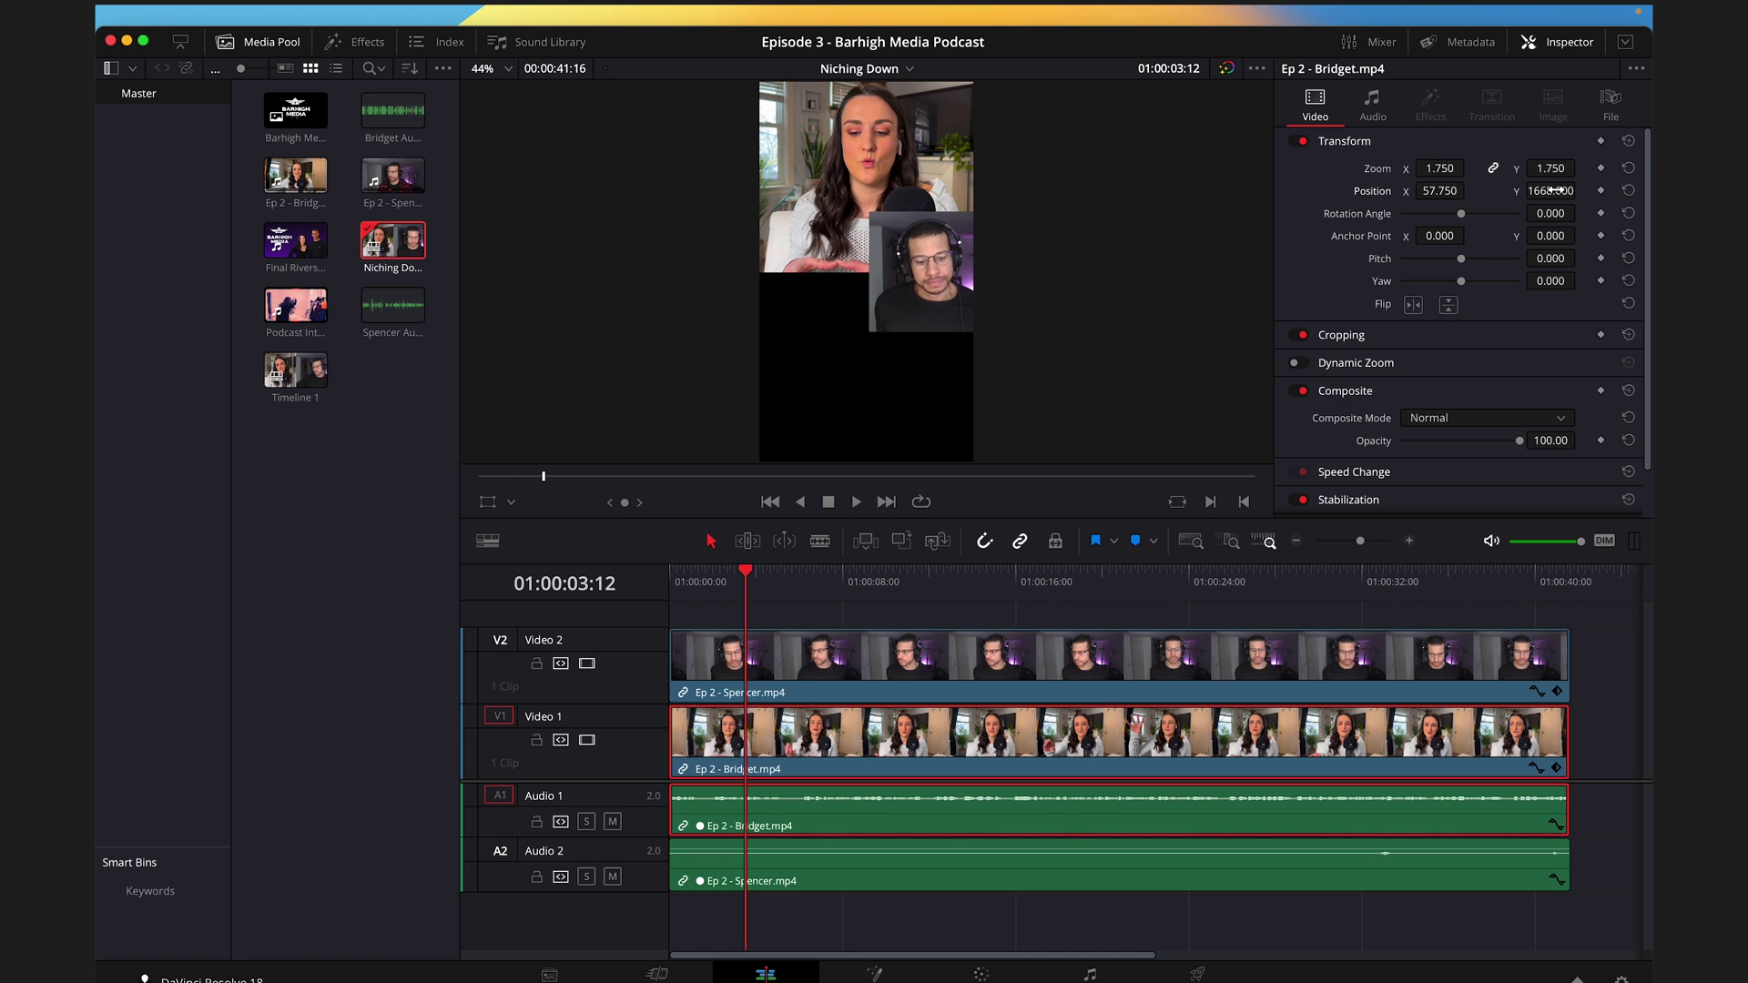
Set Spencer's clip to zoom 1.670 at X -175.750, Y -1515.000, below Bridget.
left_click(863, 674)
left_click_drag(1461, 206, 1025, 200)
left_click_drag(1438, 168, 188, 606)
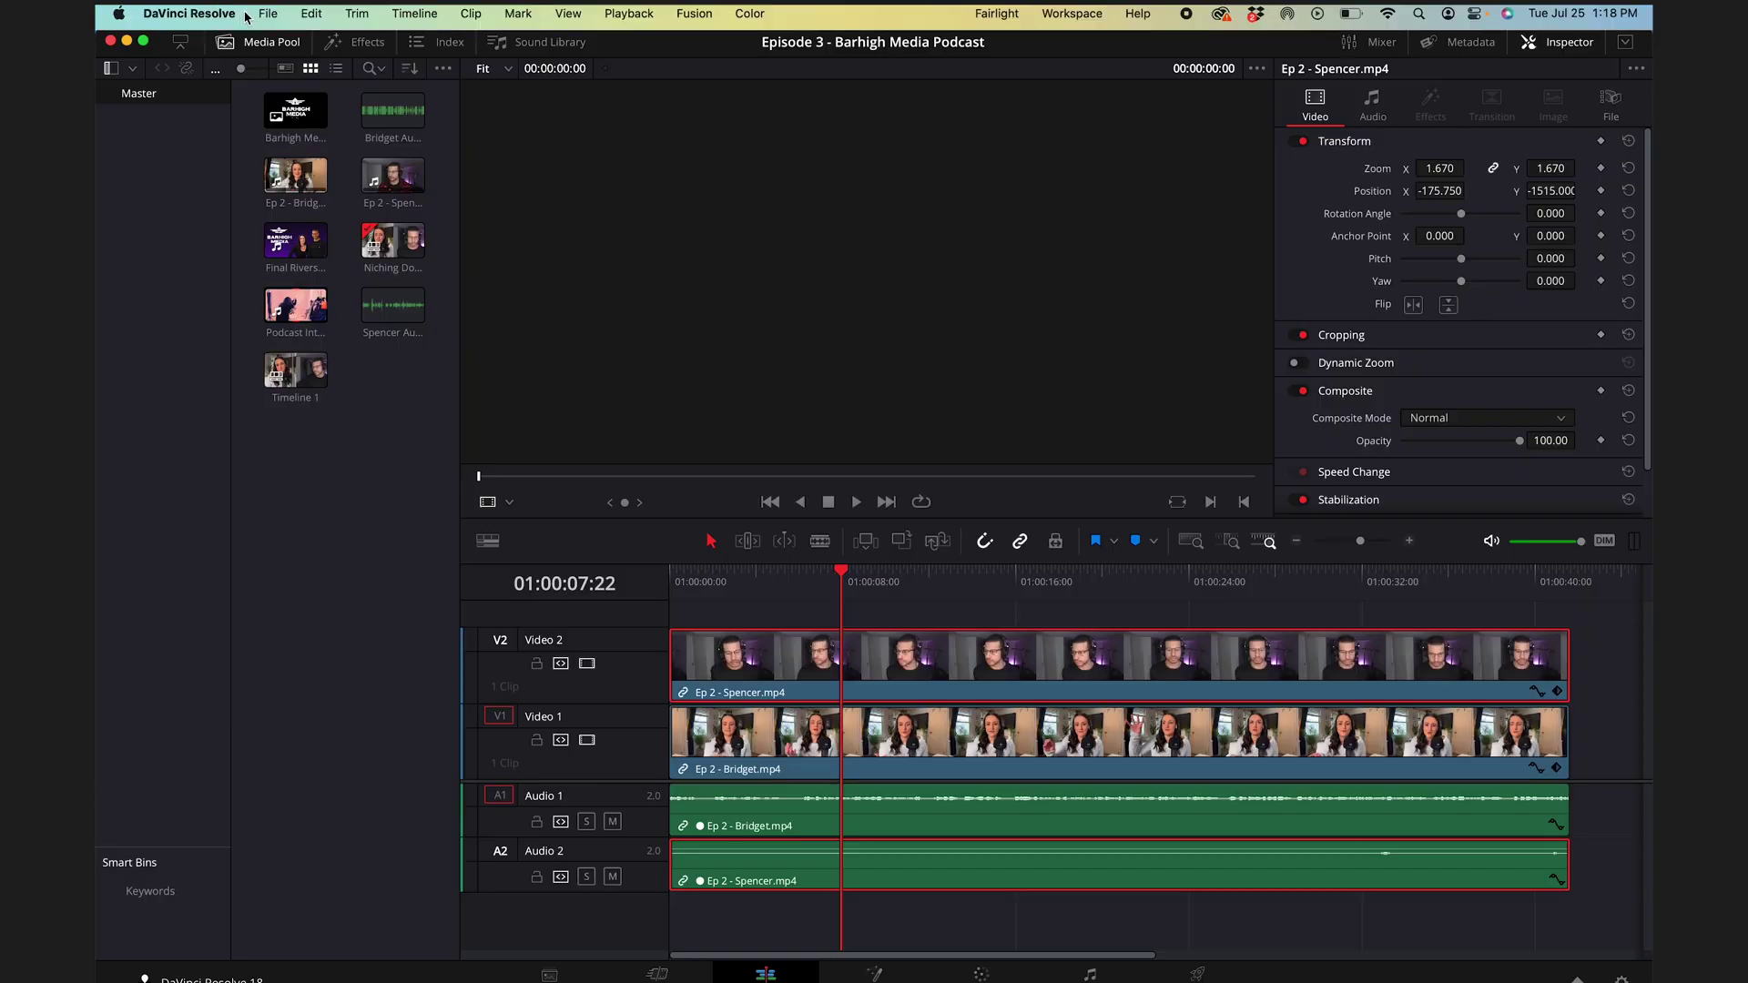
Quick Export the Niching Down timeline as an H.264 Master file.
left_click(266, 13)
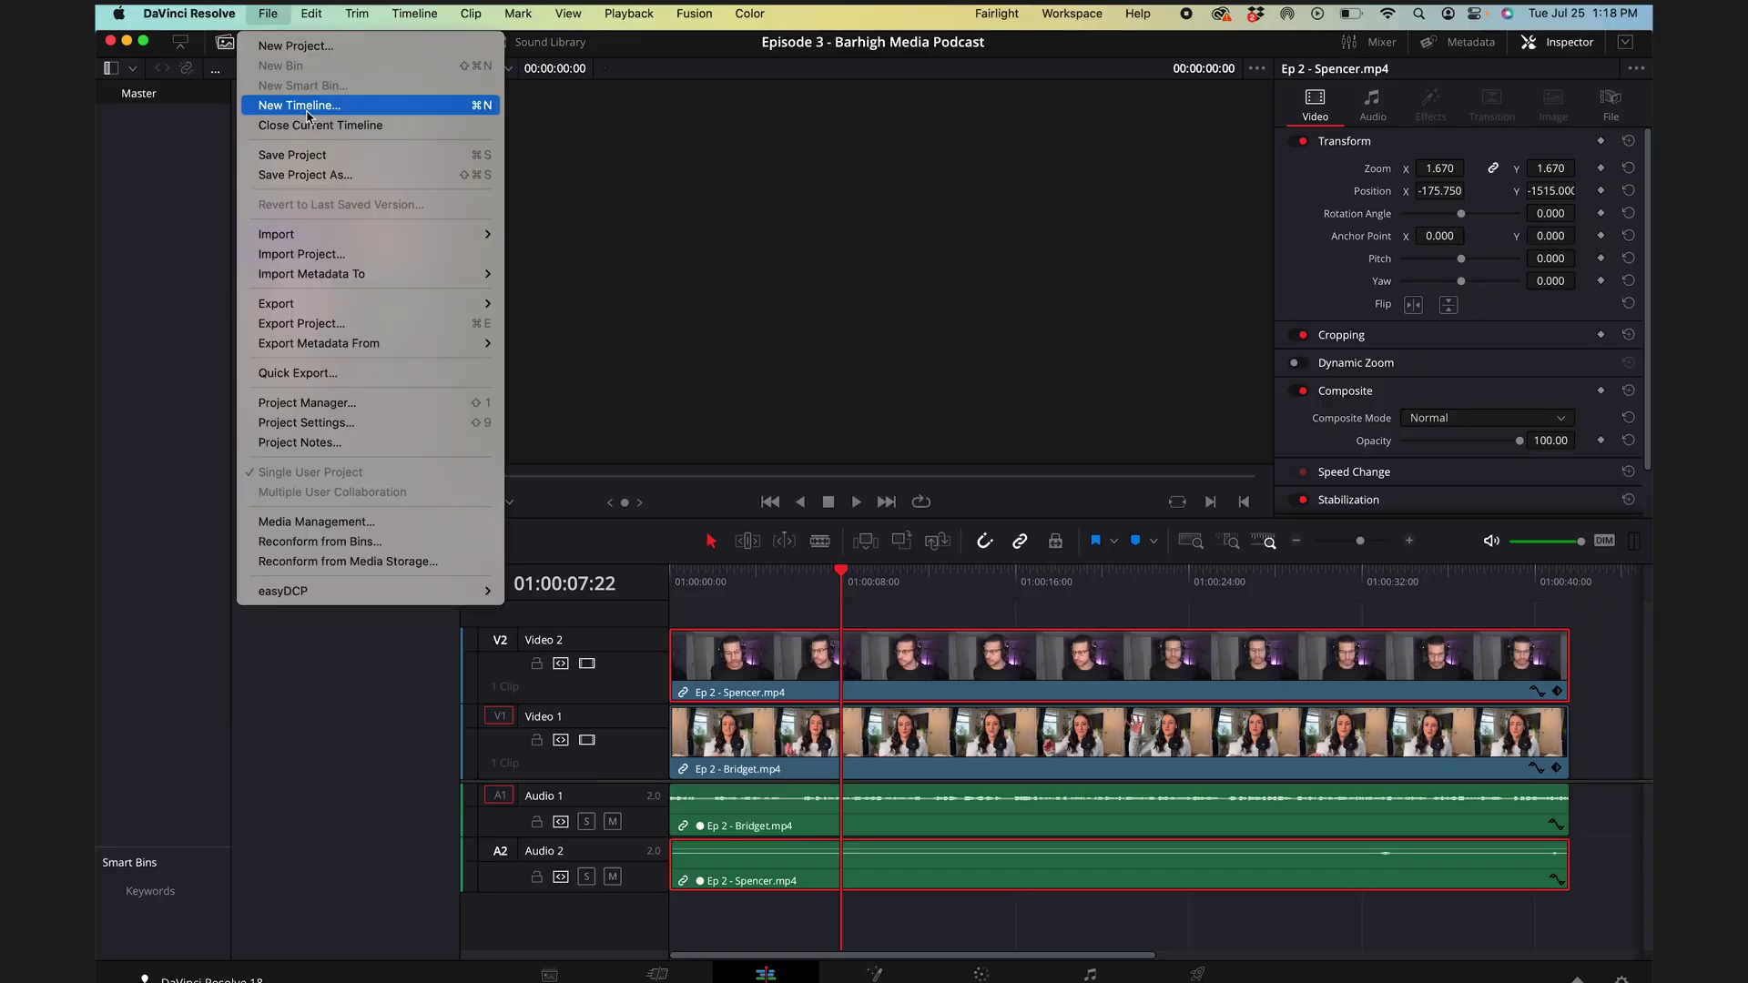
left_click(346, 380)
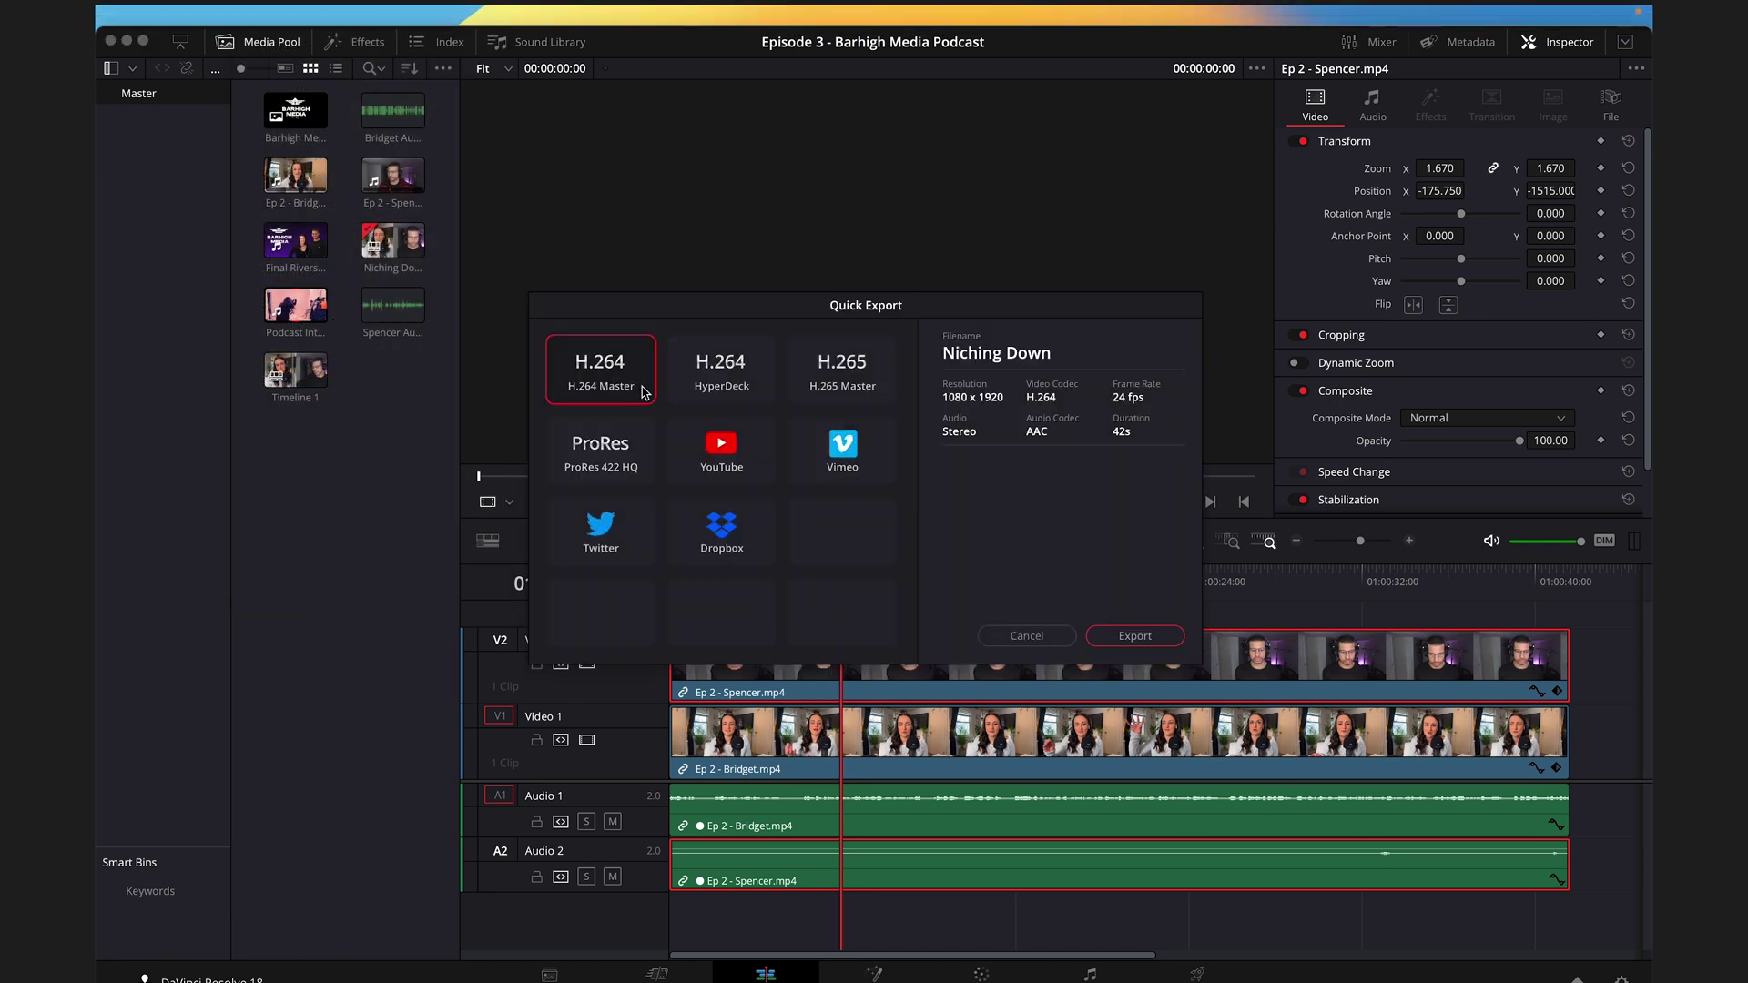
left_click(1135, 637)
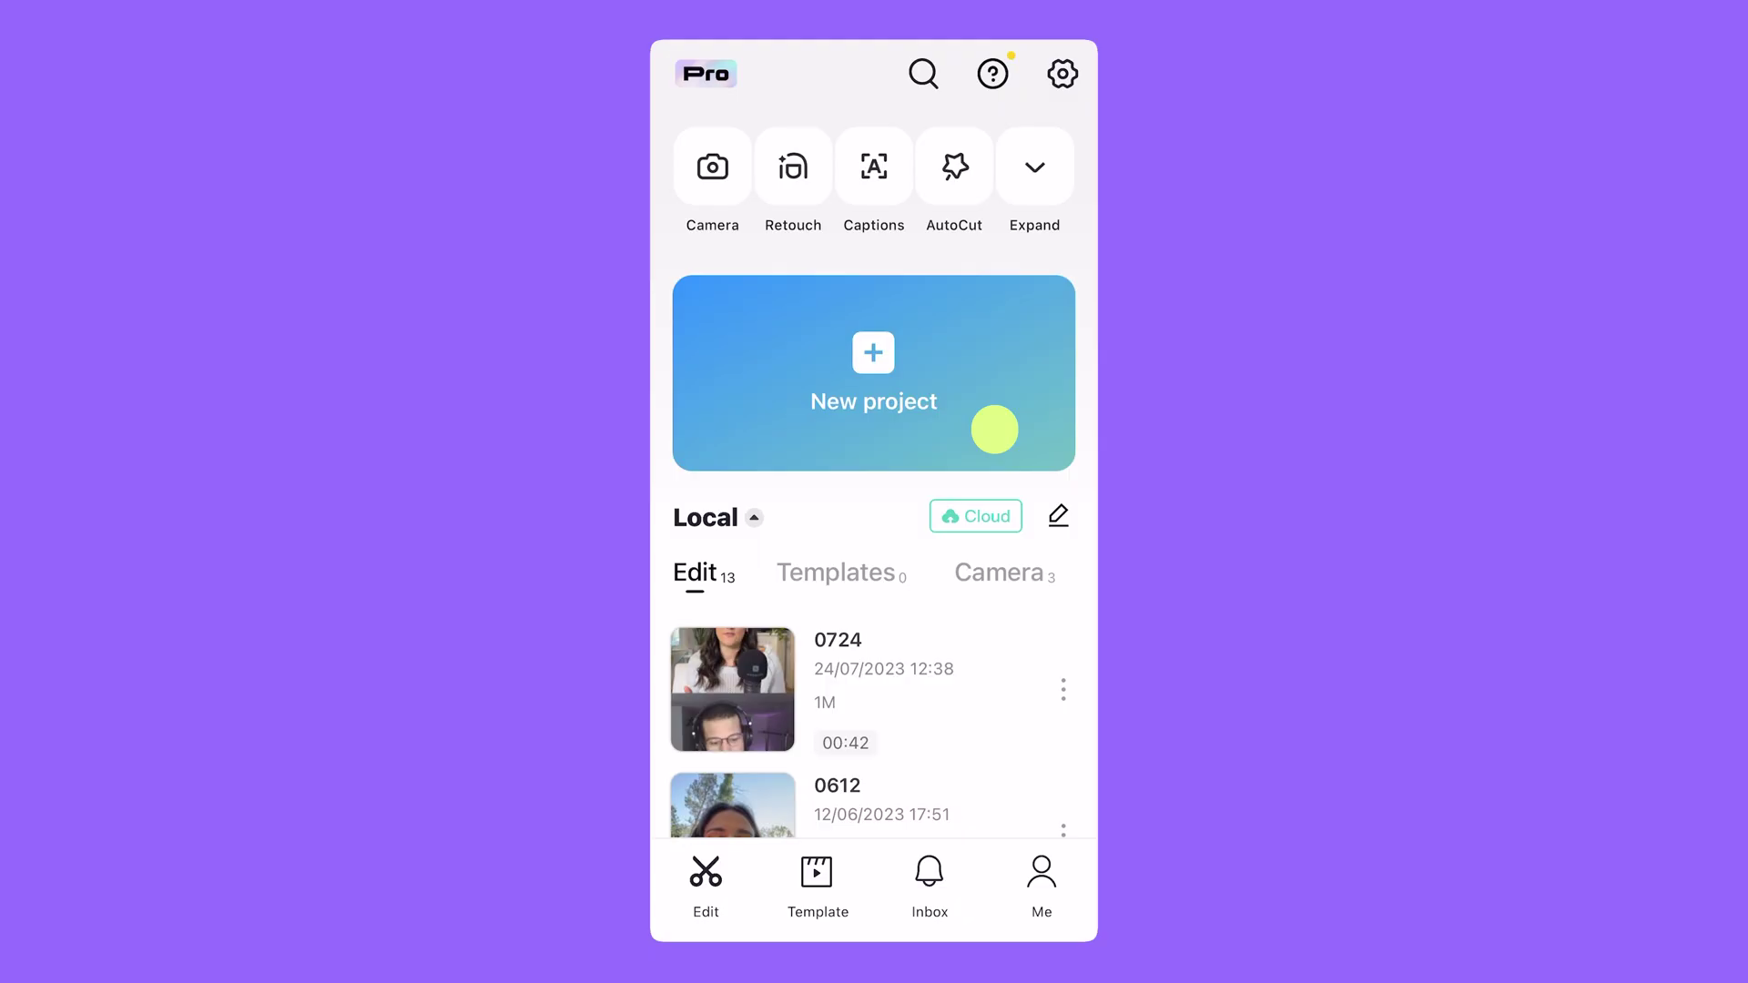
Start a CapCut project with the exported video and auto-caption it from the video's sound.
left_click(994, 429)
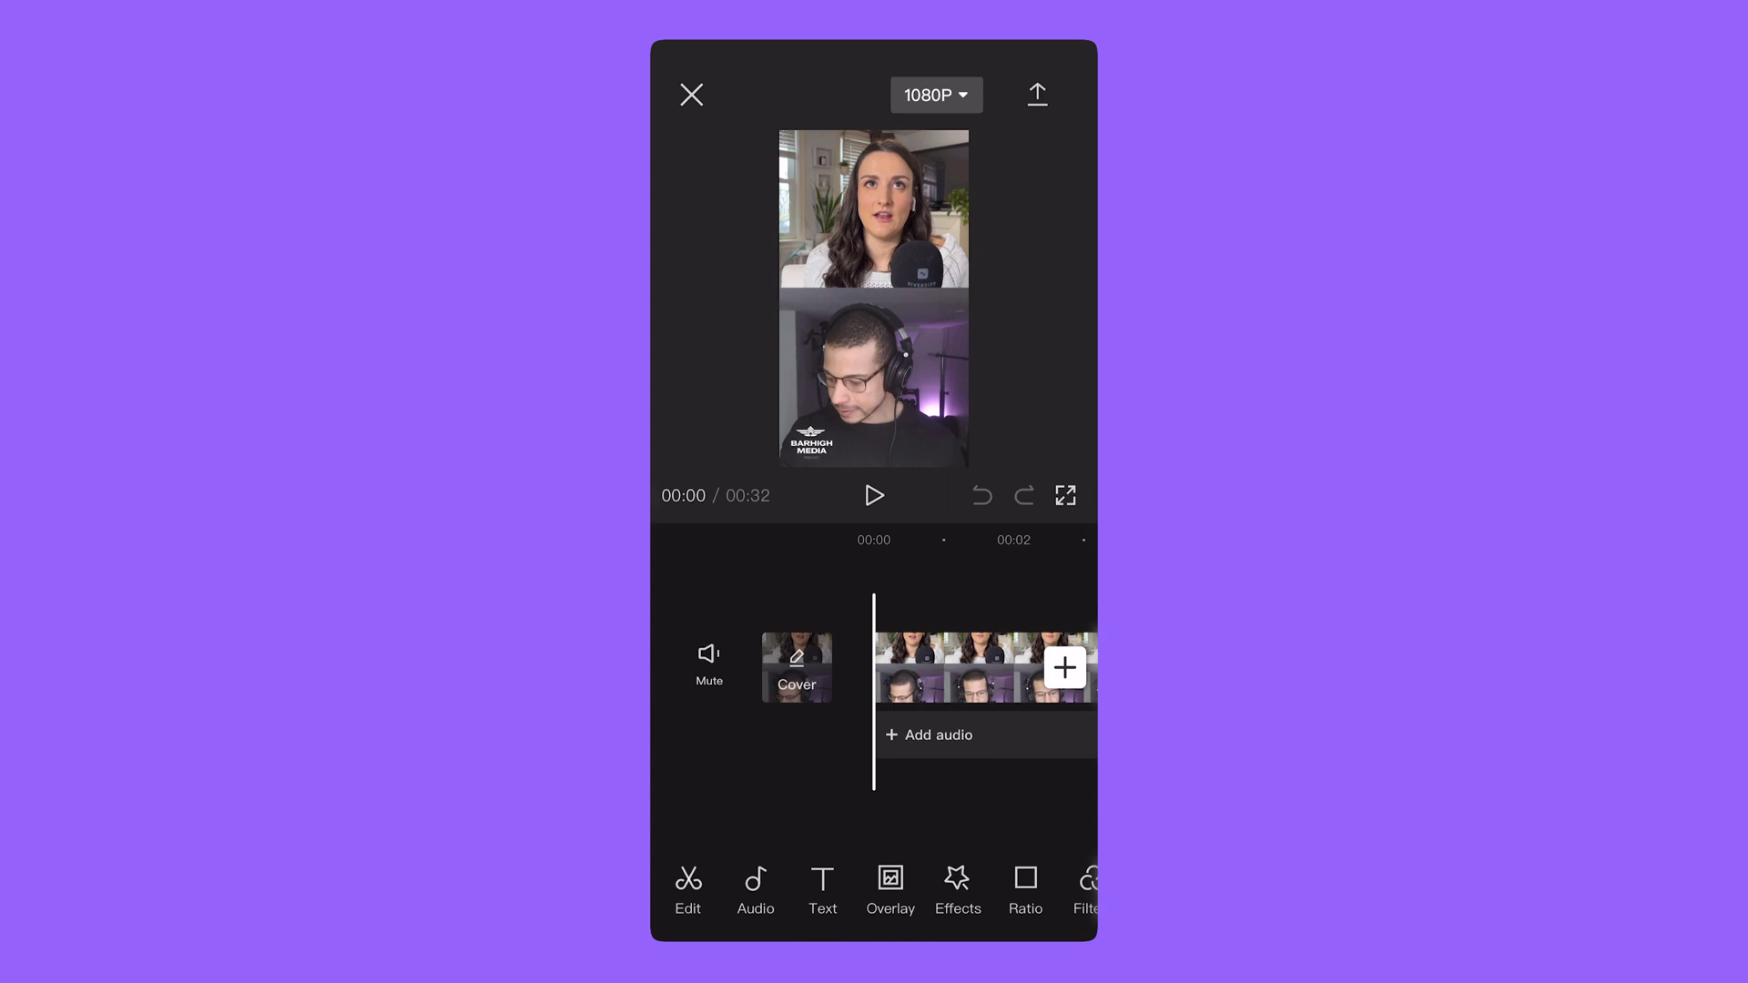
left_click(821, 938)
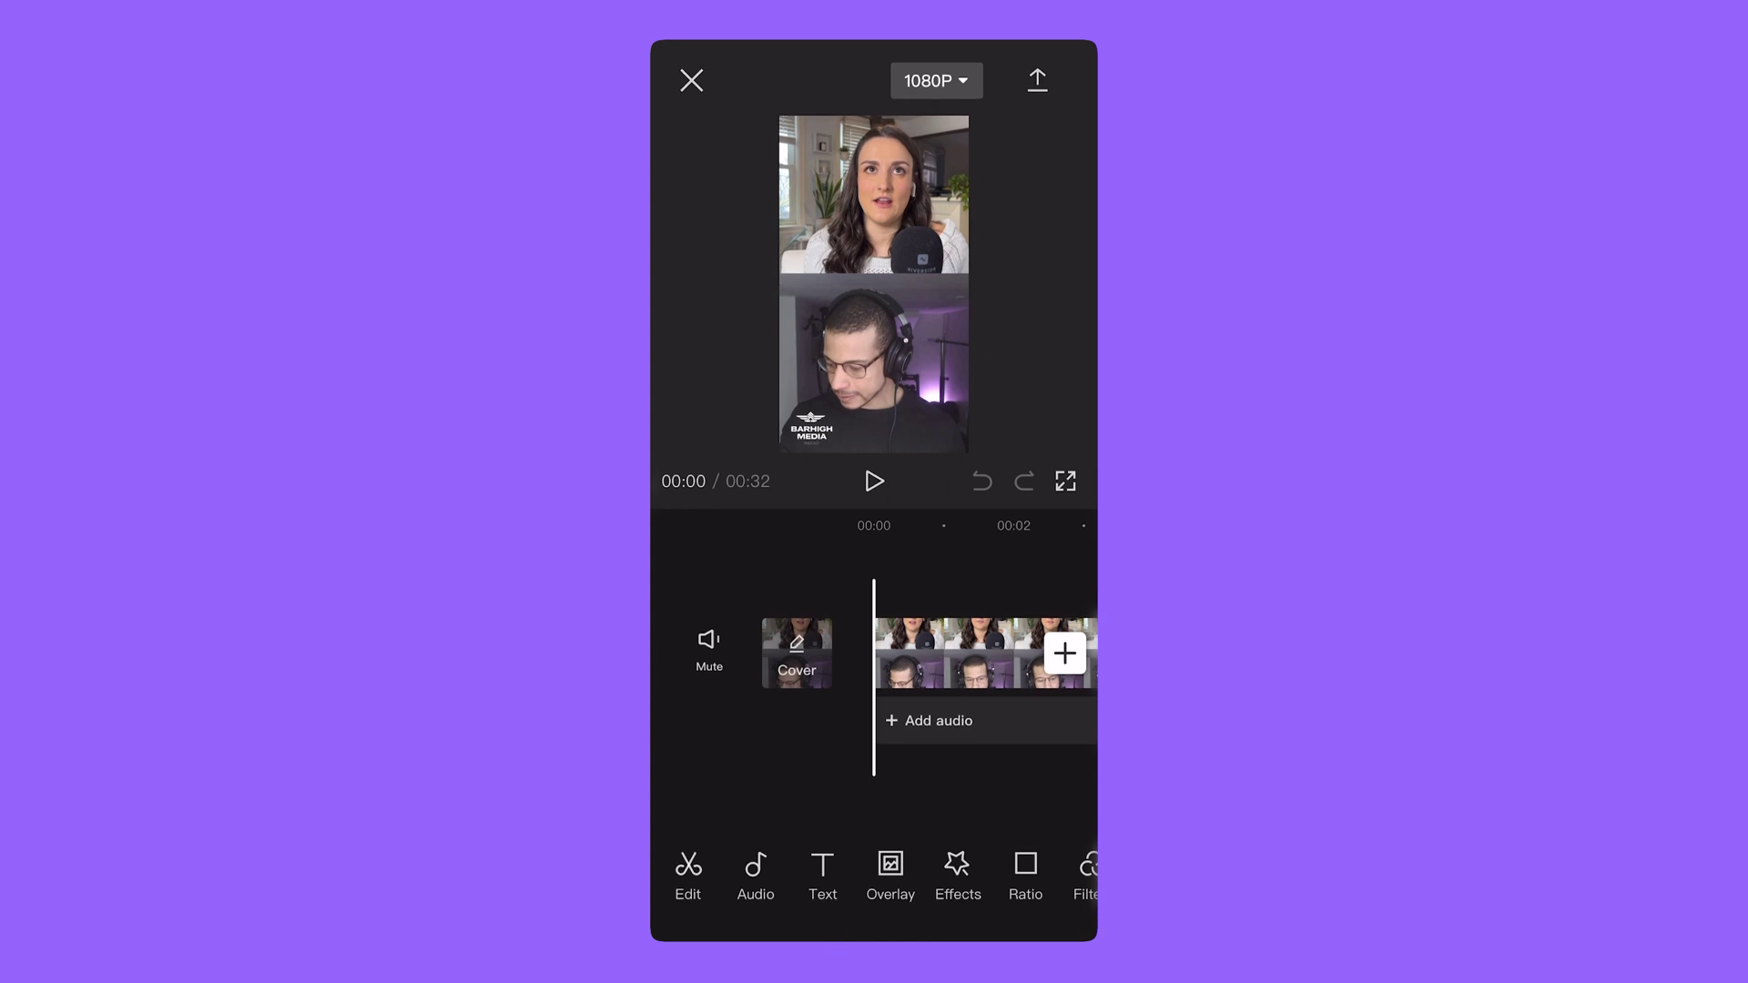
left_click(883, 947)
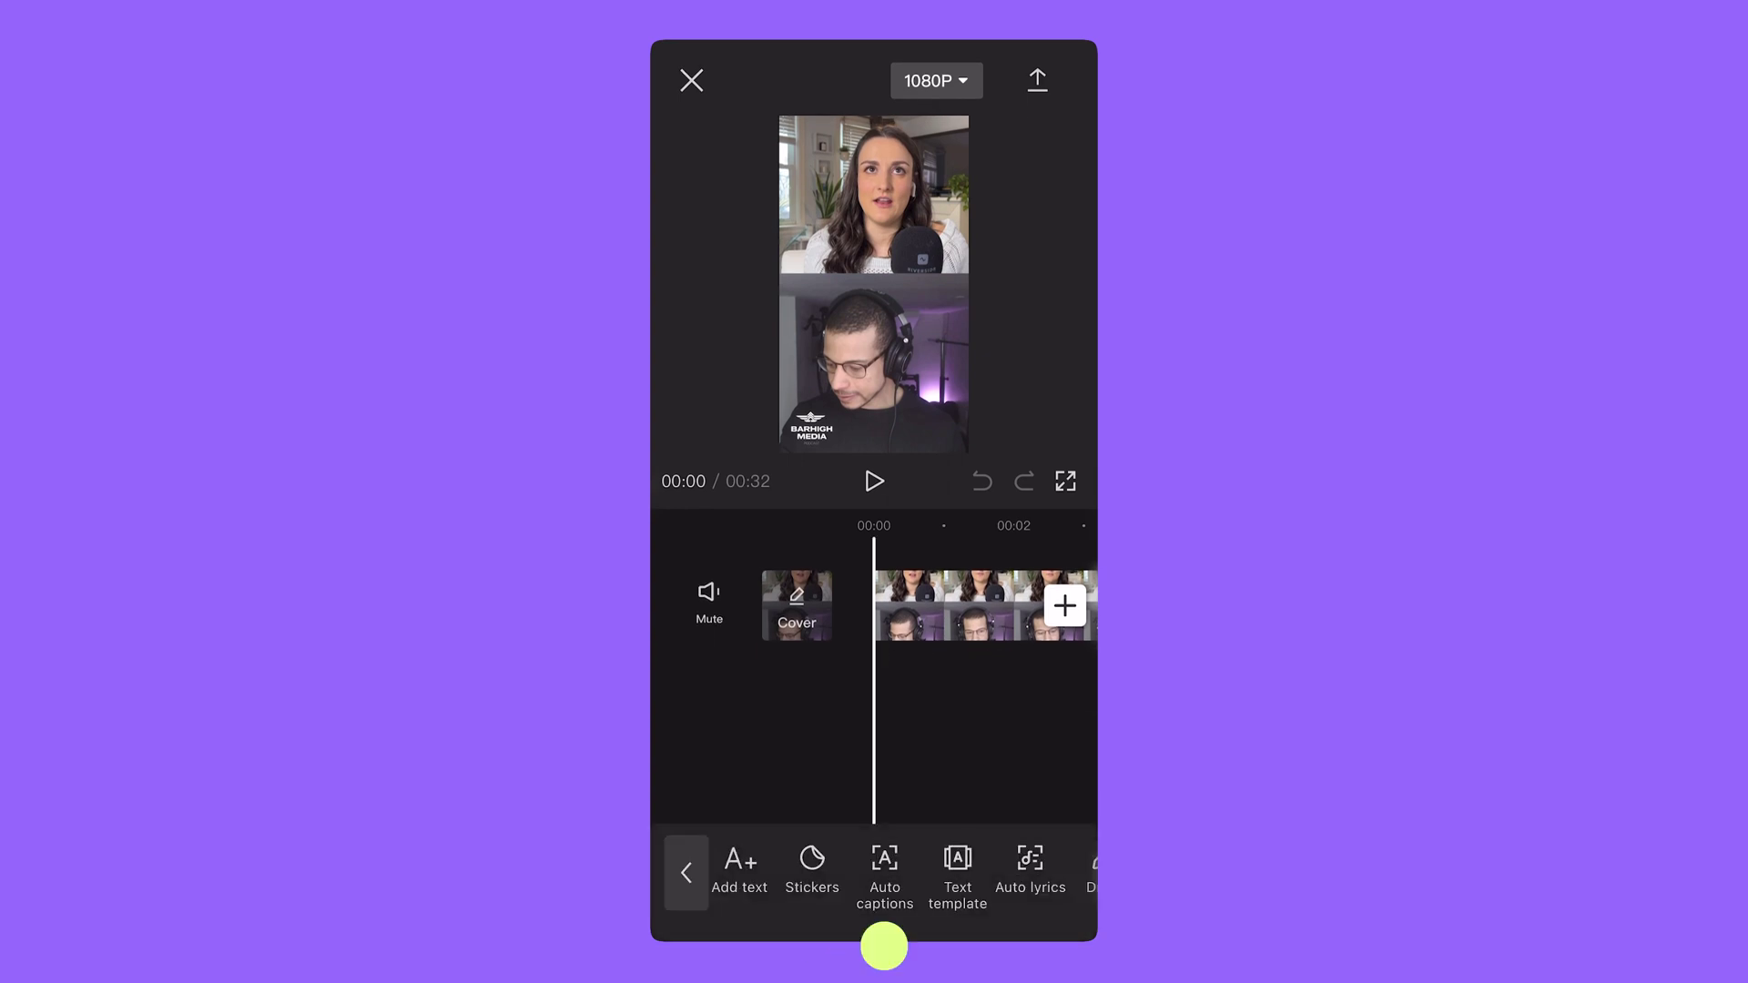
left_click(1060, 475)
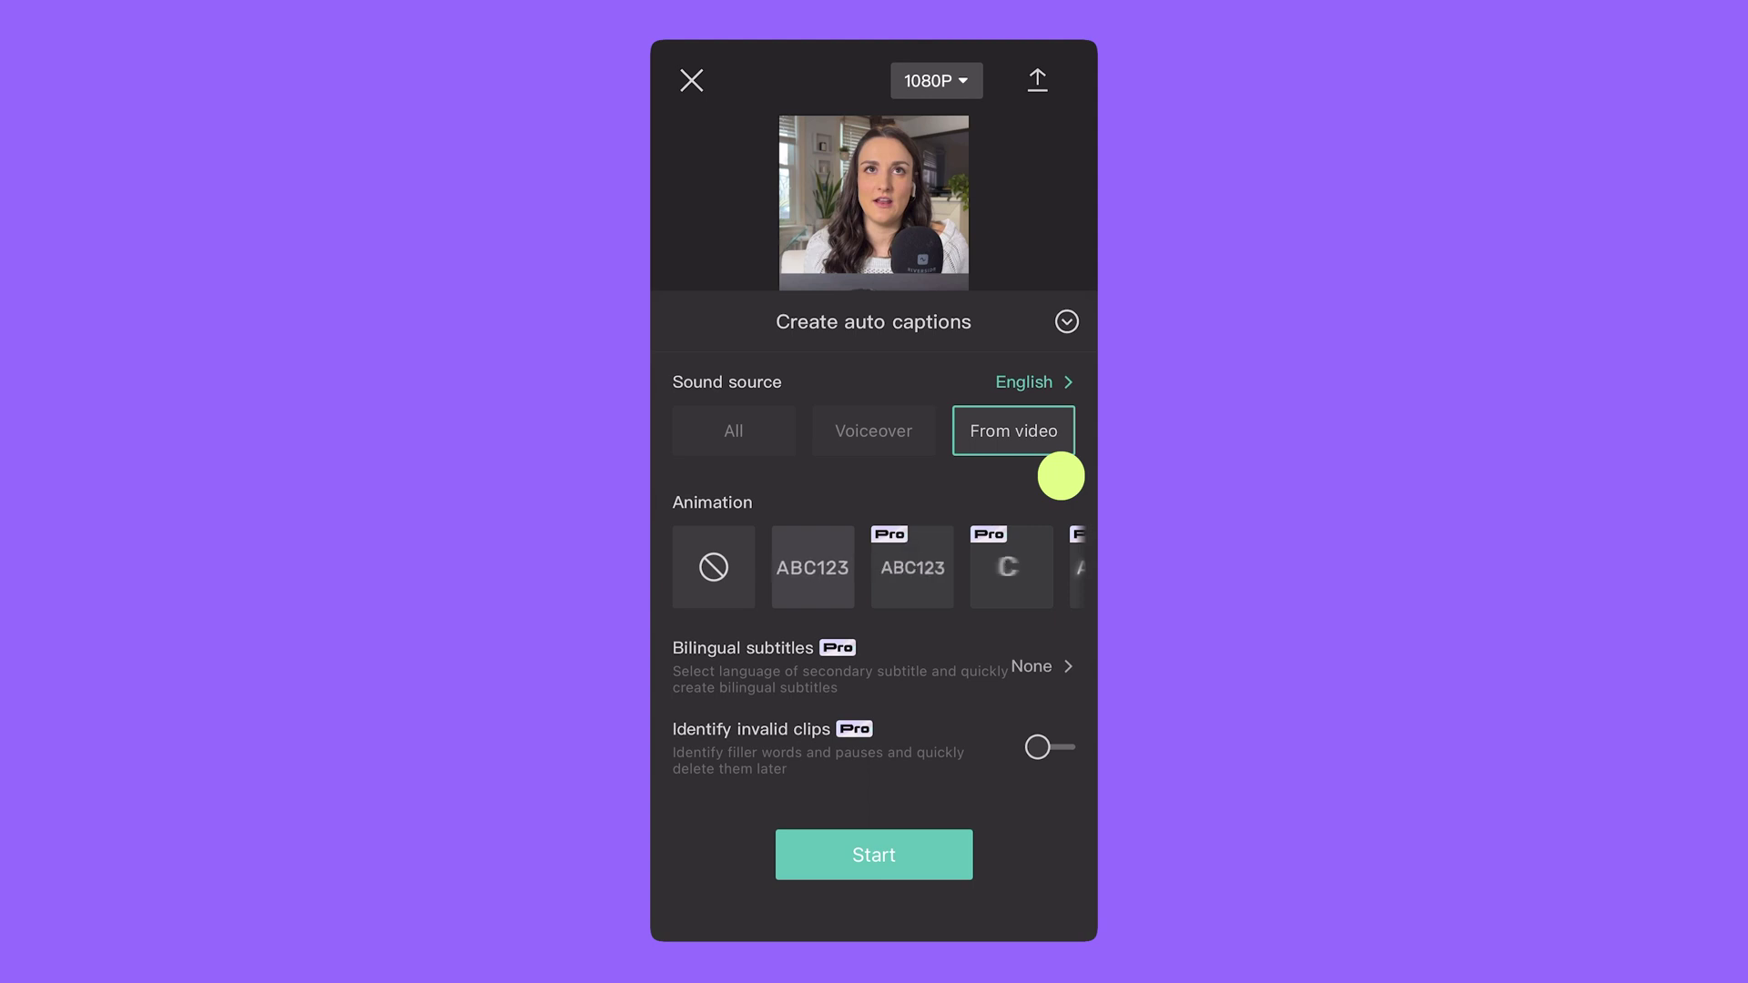
left_click(951, 872)
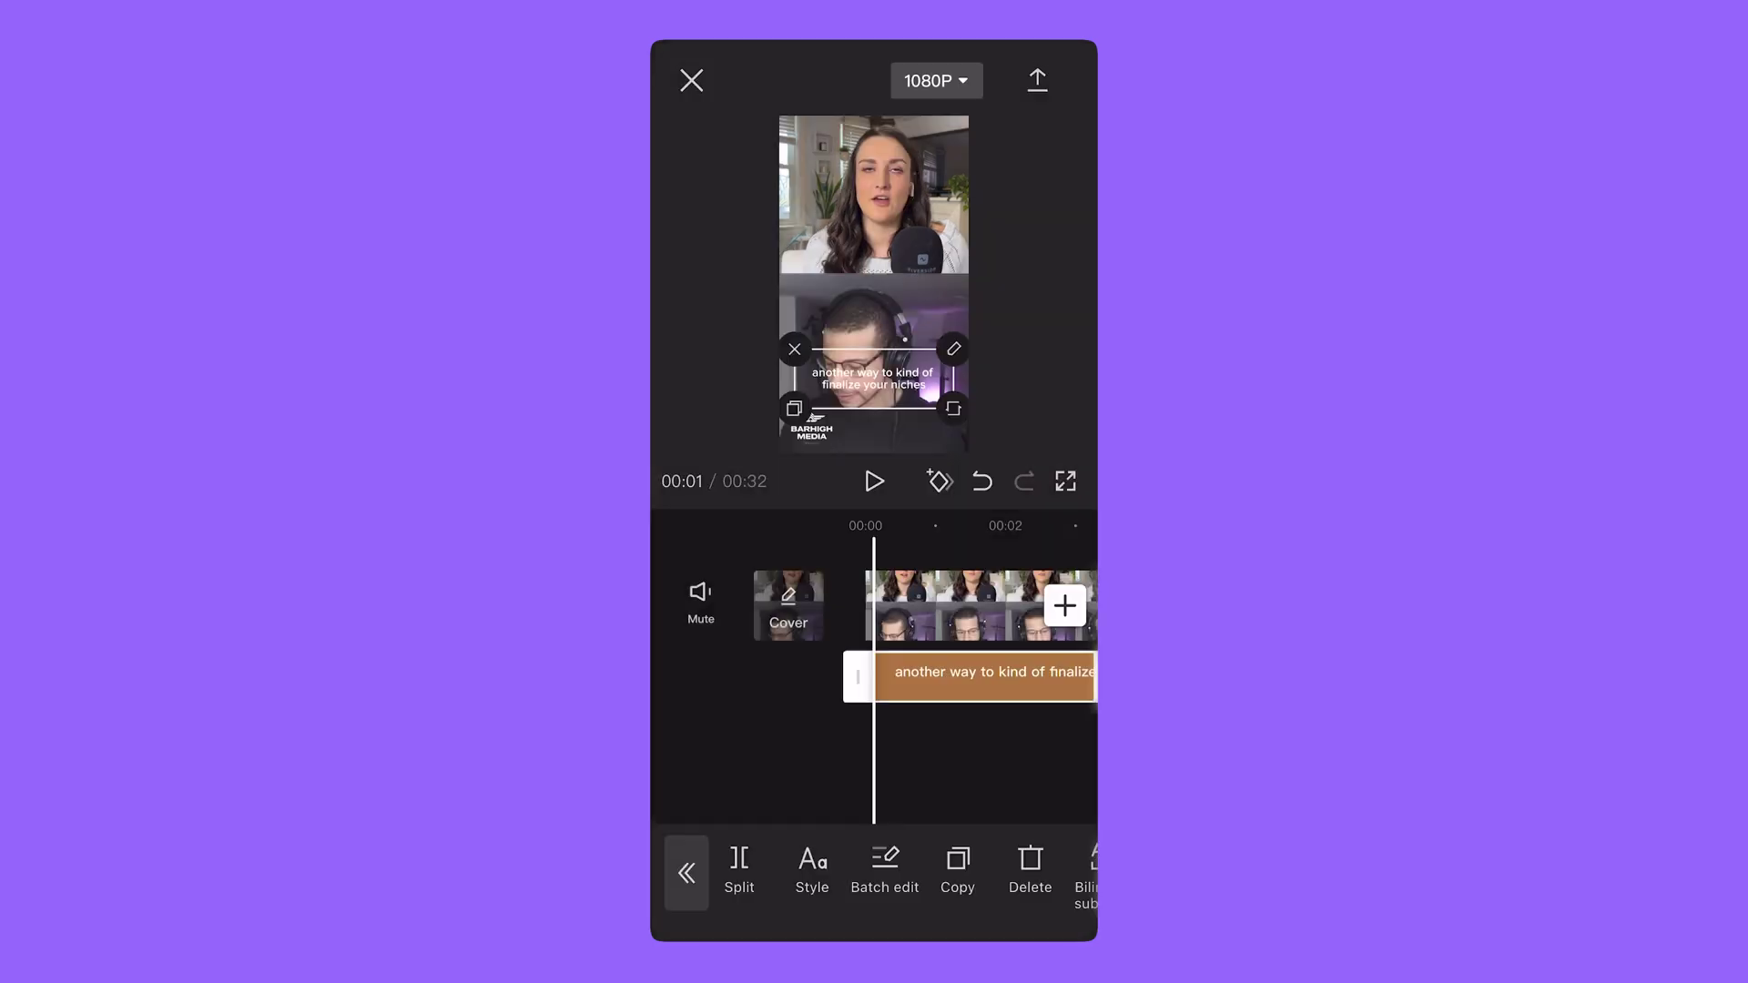
left_click(879, 937)
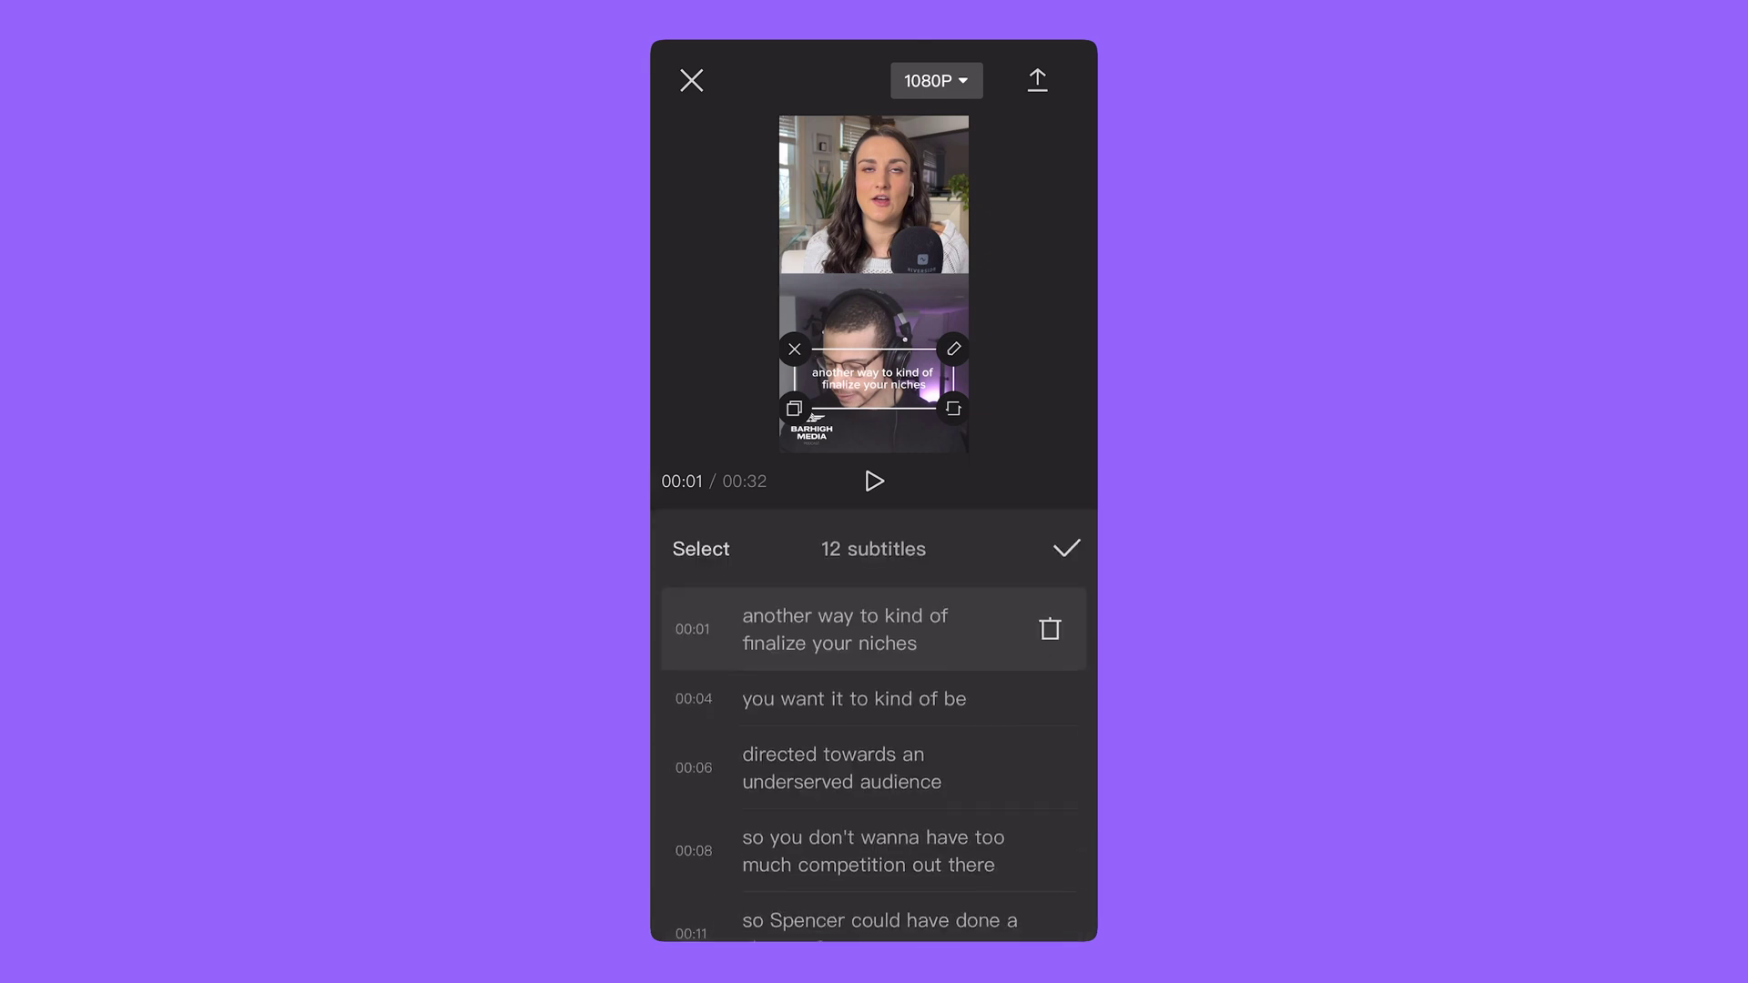
Move the captions up to the speakers' seam and apply the first text style to all auto captions.
left_click(1066, 548)
left_click_drag(874, 376, 873, 272)
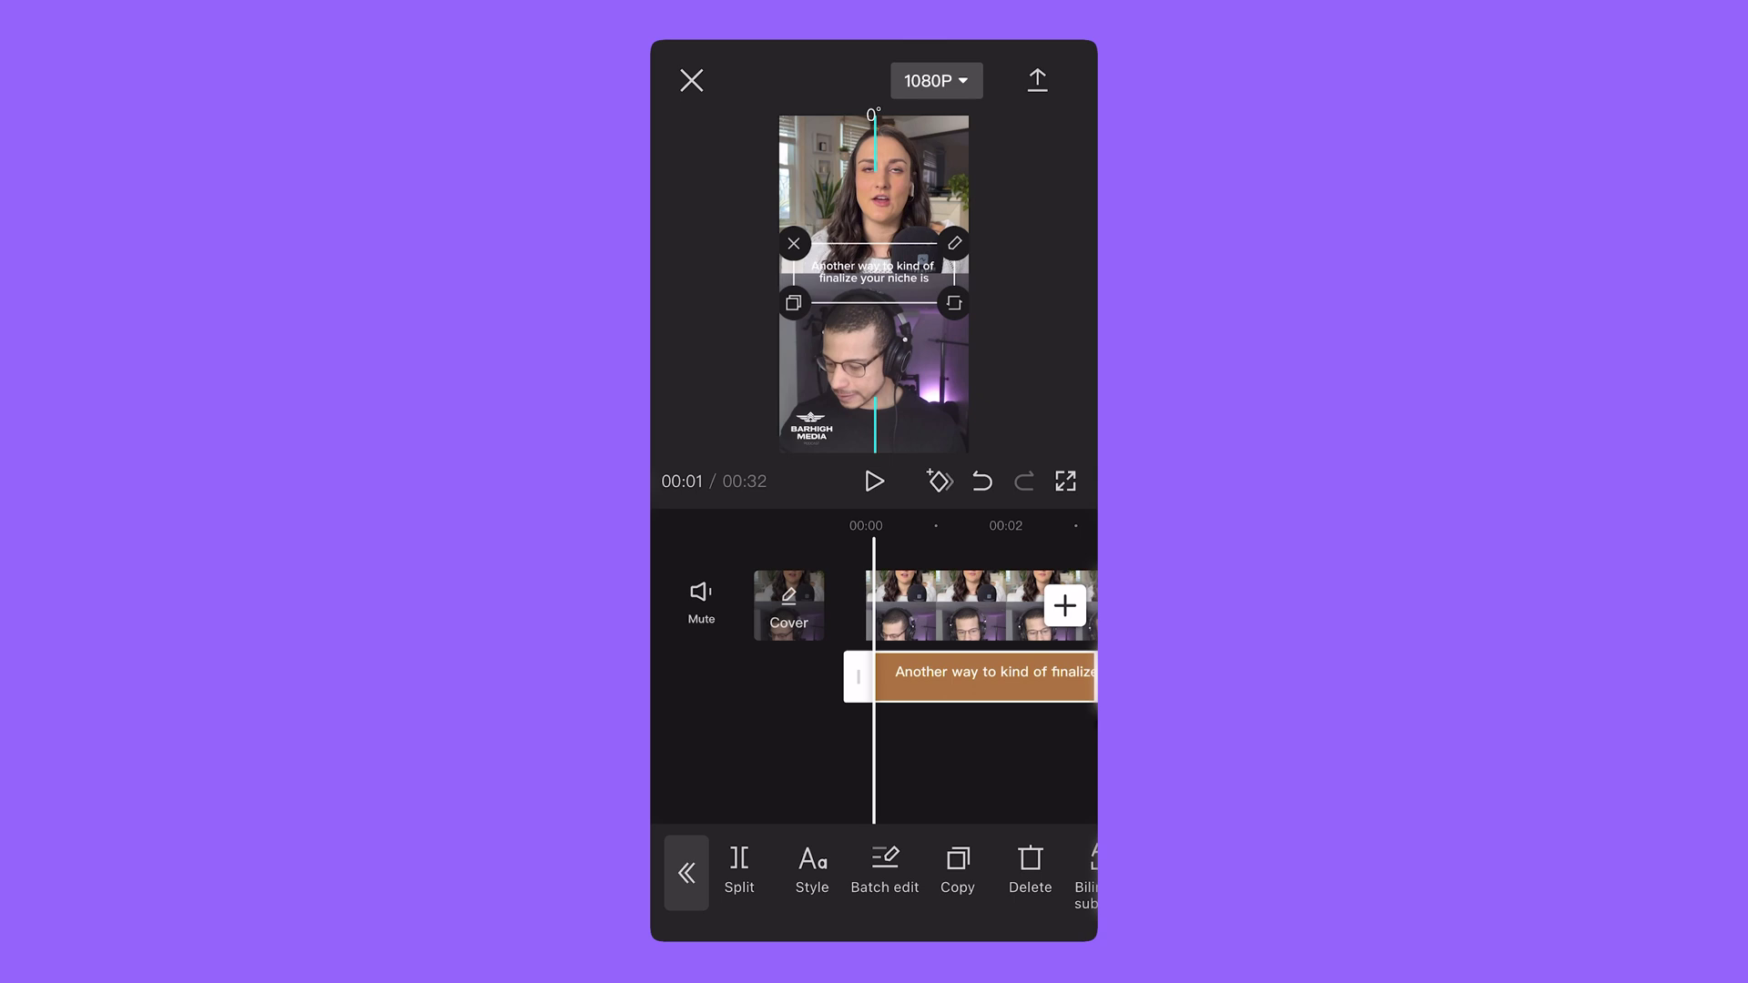
left_click(813, 937)
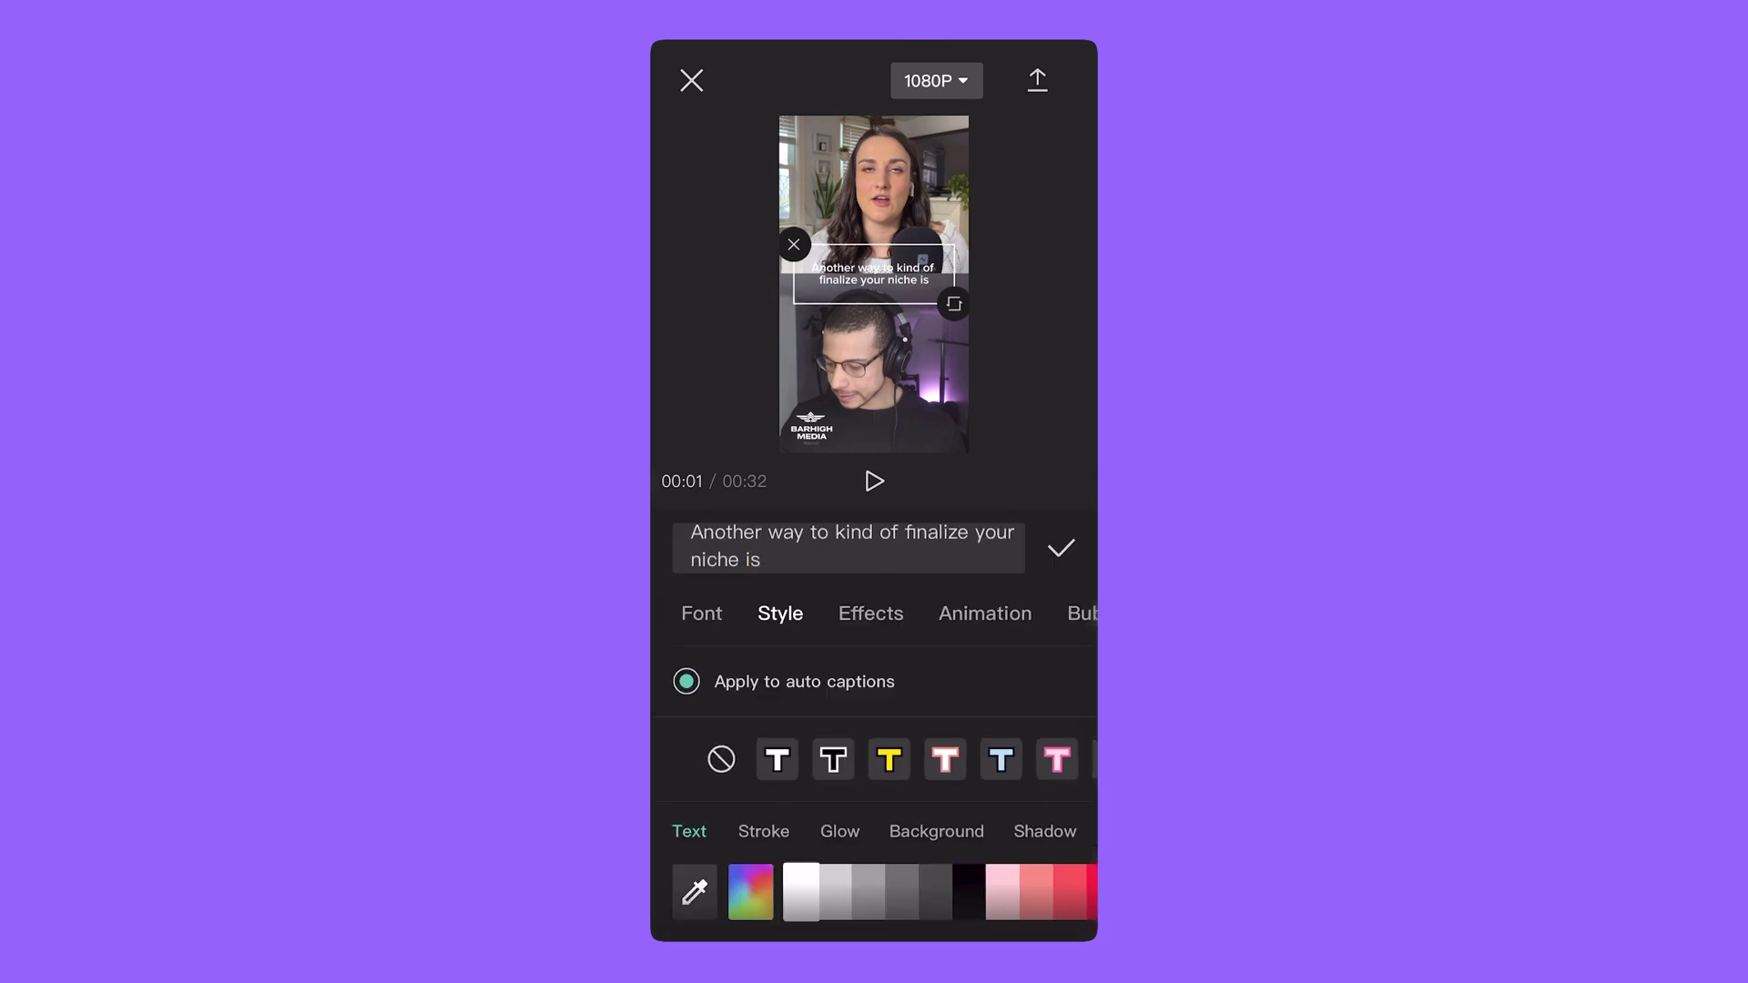
left_click(932, 684)
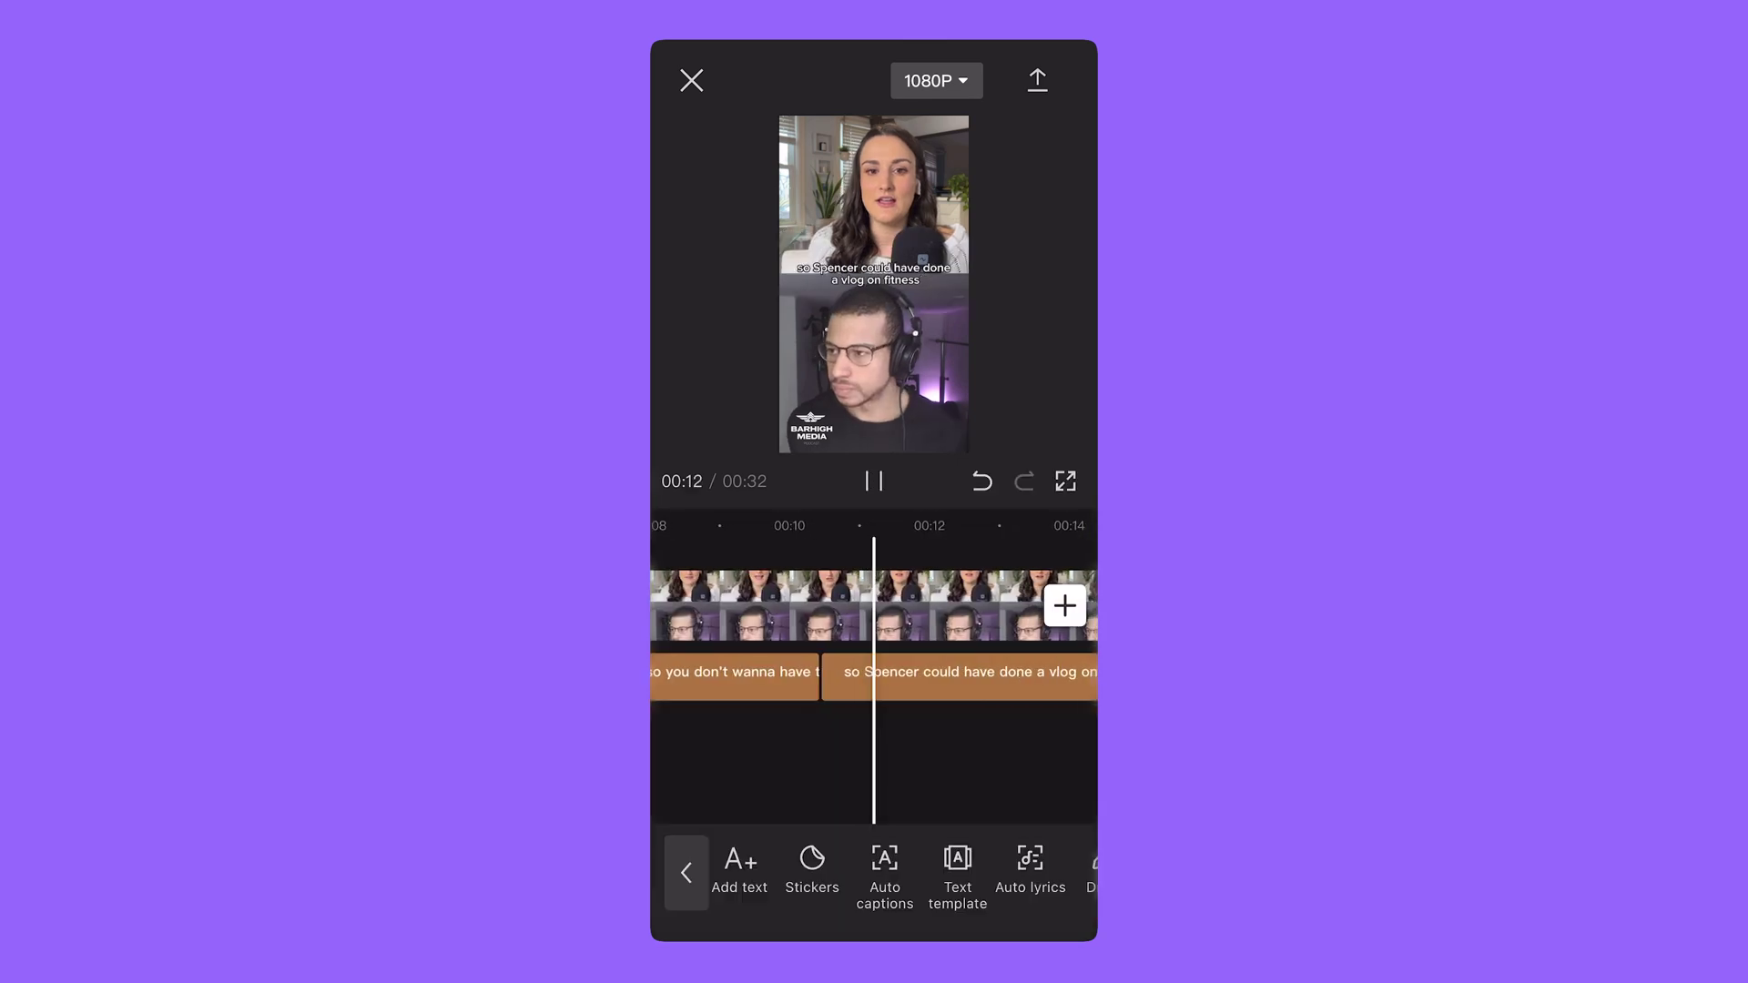
left_click(1085, 84)
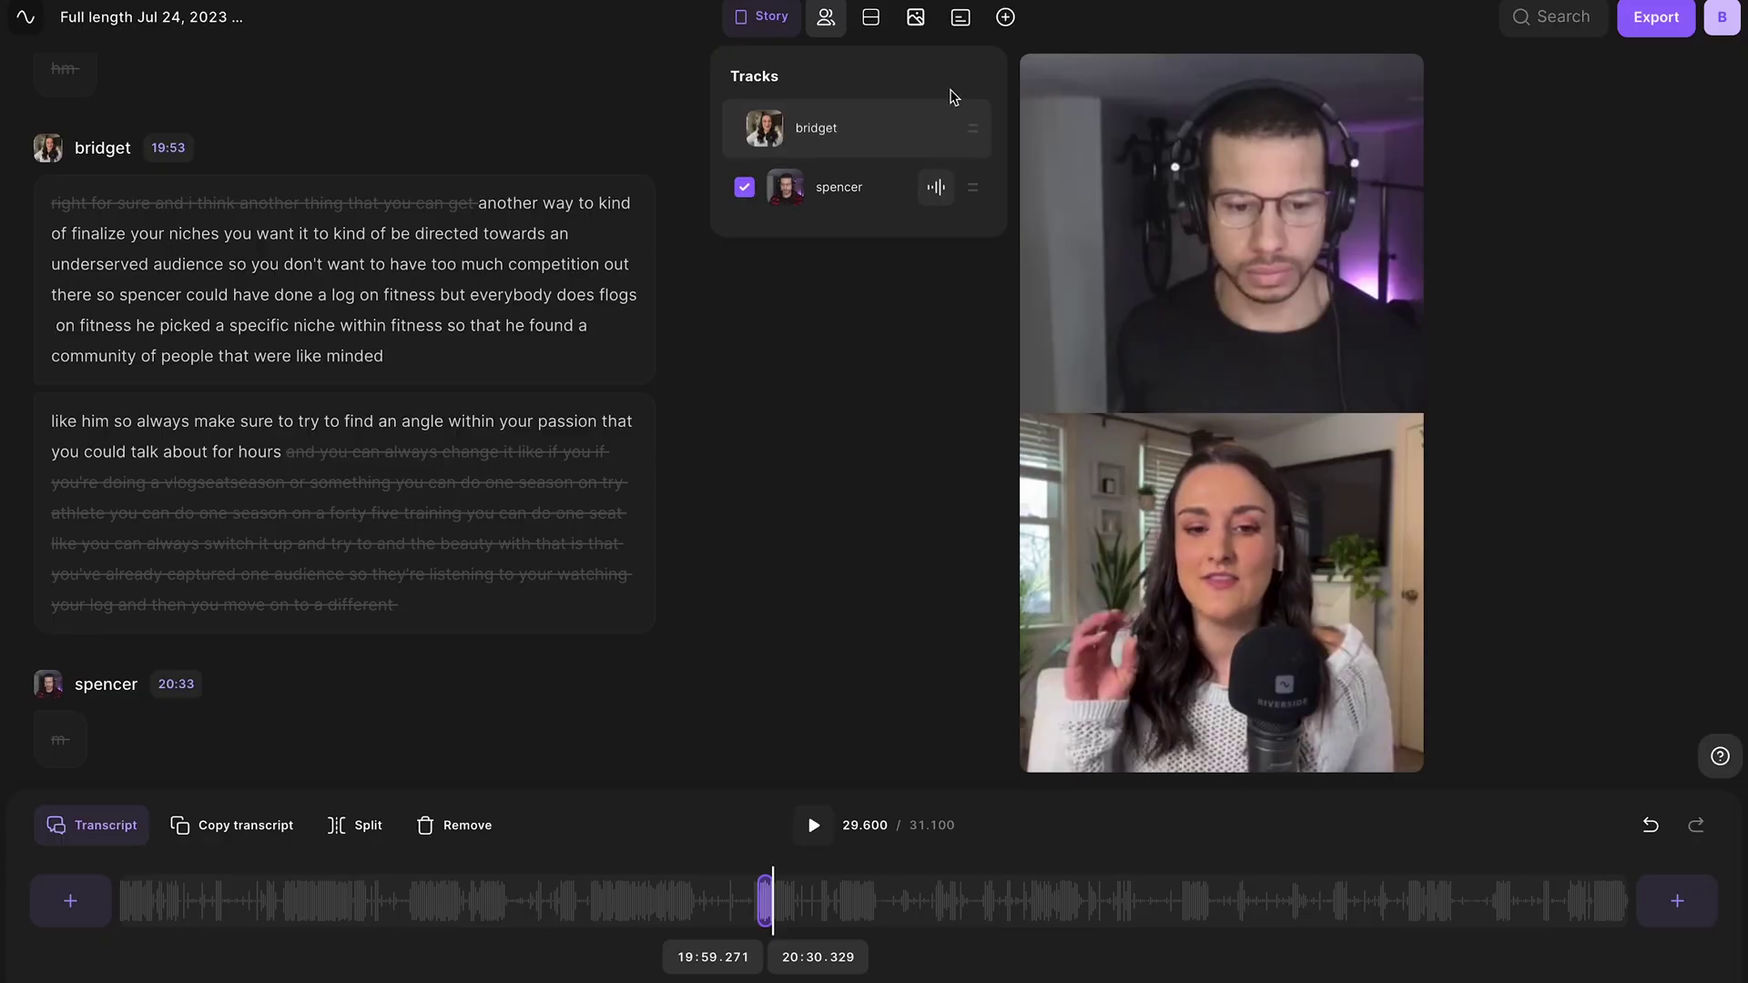
In Riverside, move the bridget track to the top and enable captions in the third Aa style.
left_click_drag(953, 97, 953, 98)
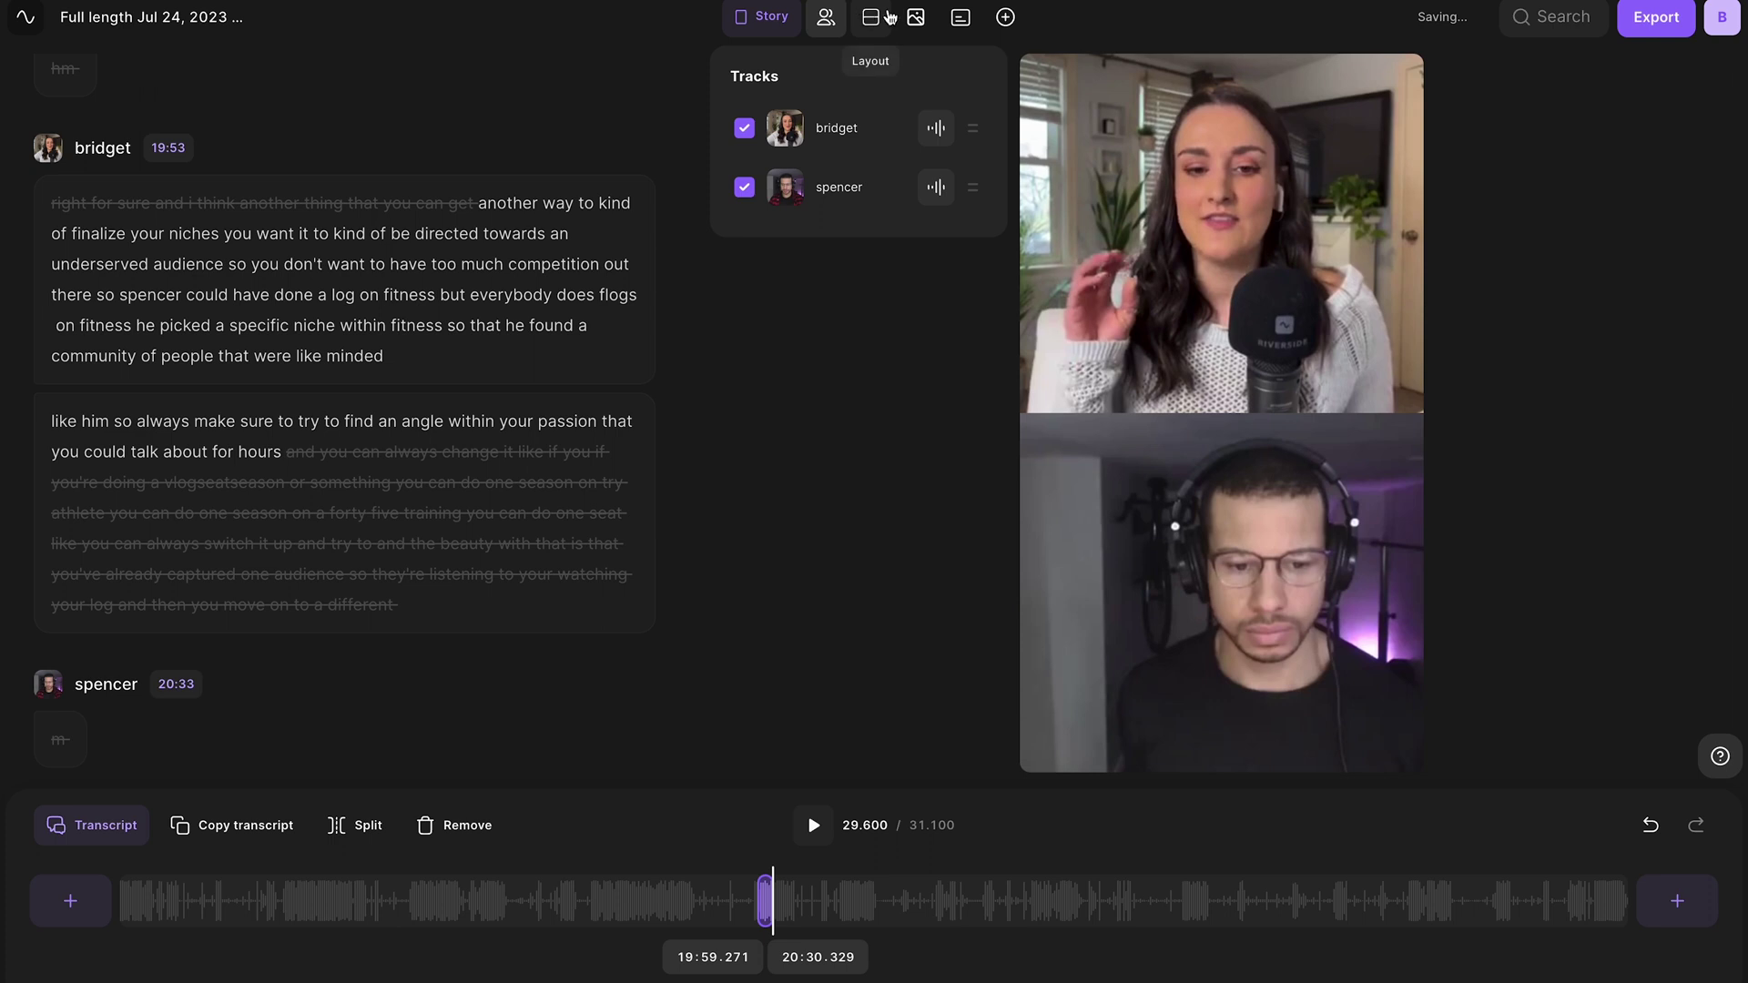
left_click(961, 18)
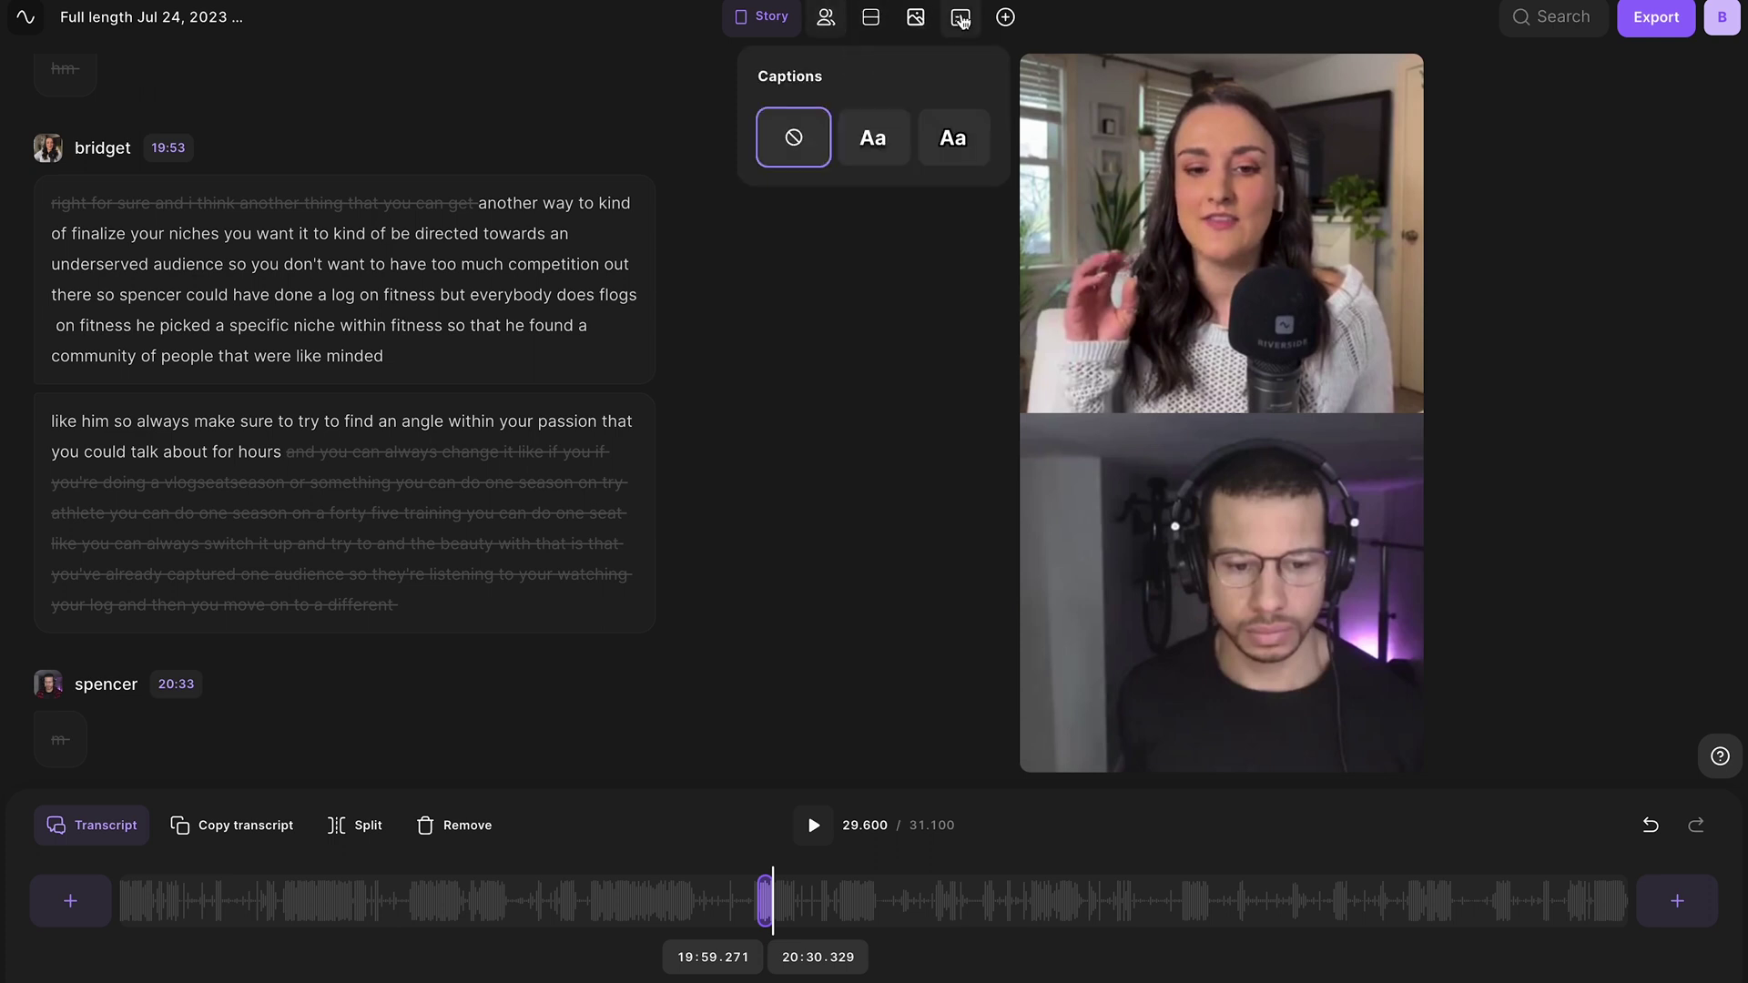
left_click(952, 137)
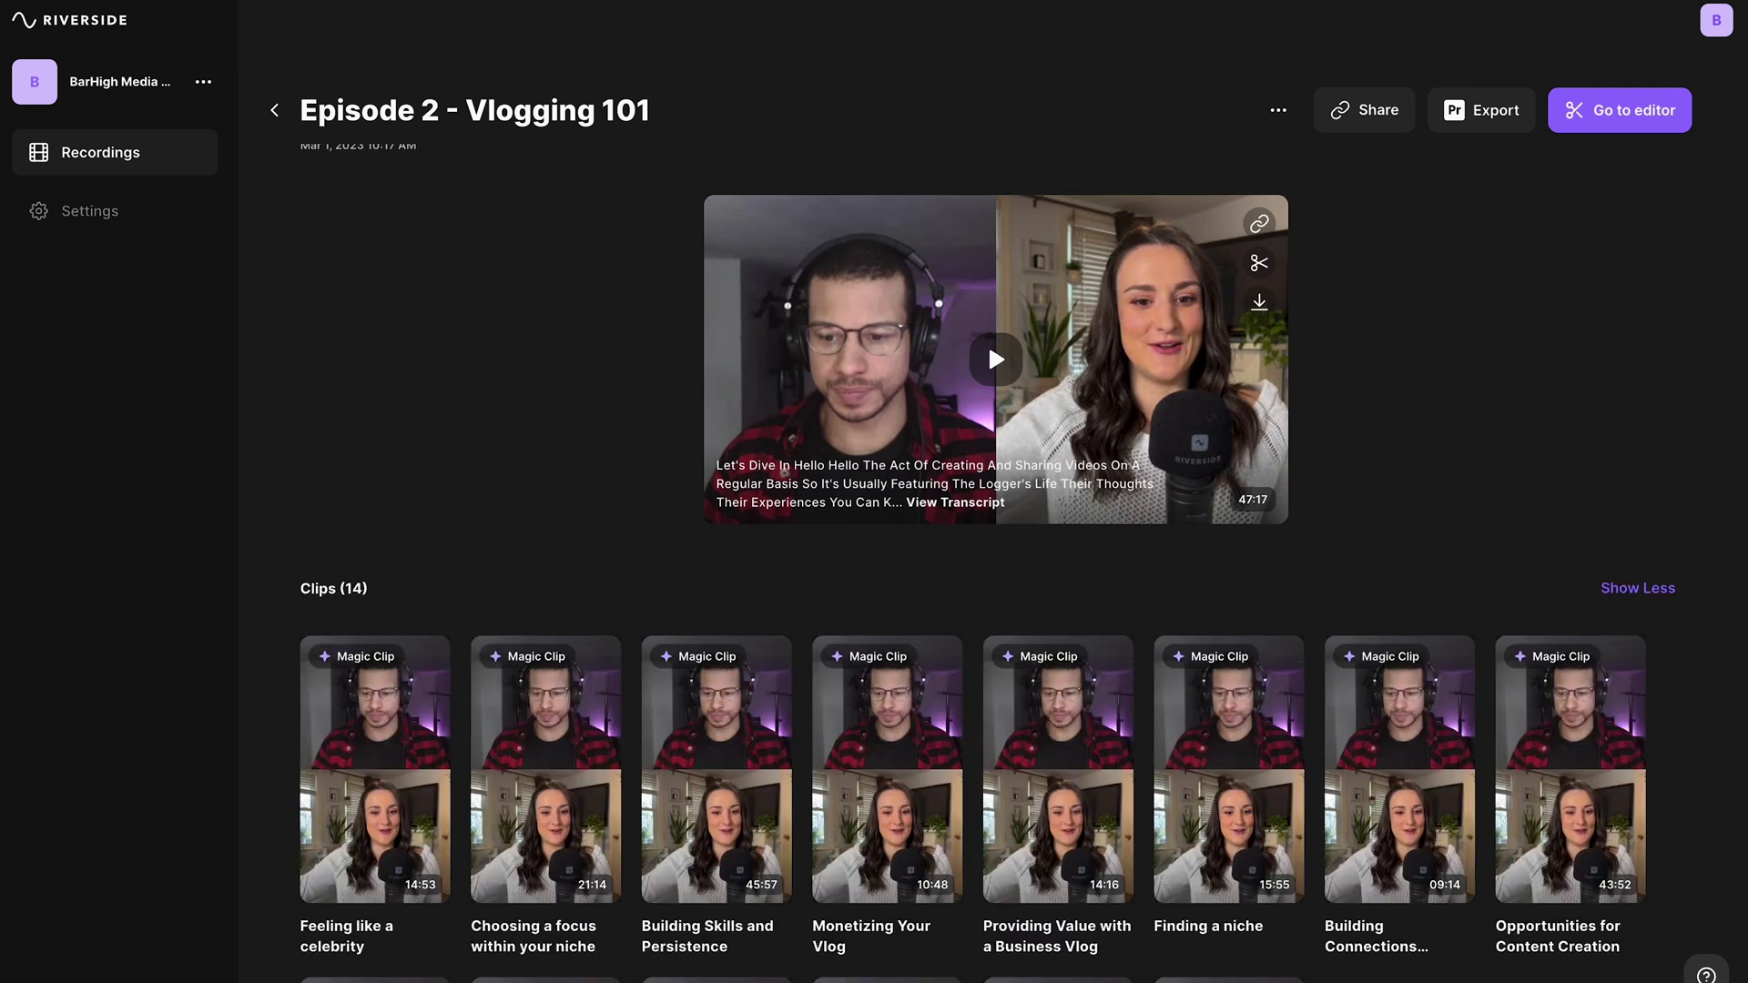
scroll(987, 564, "down", 3)
scroll(987, 237, "down", 3)
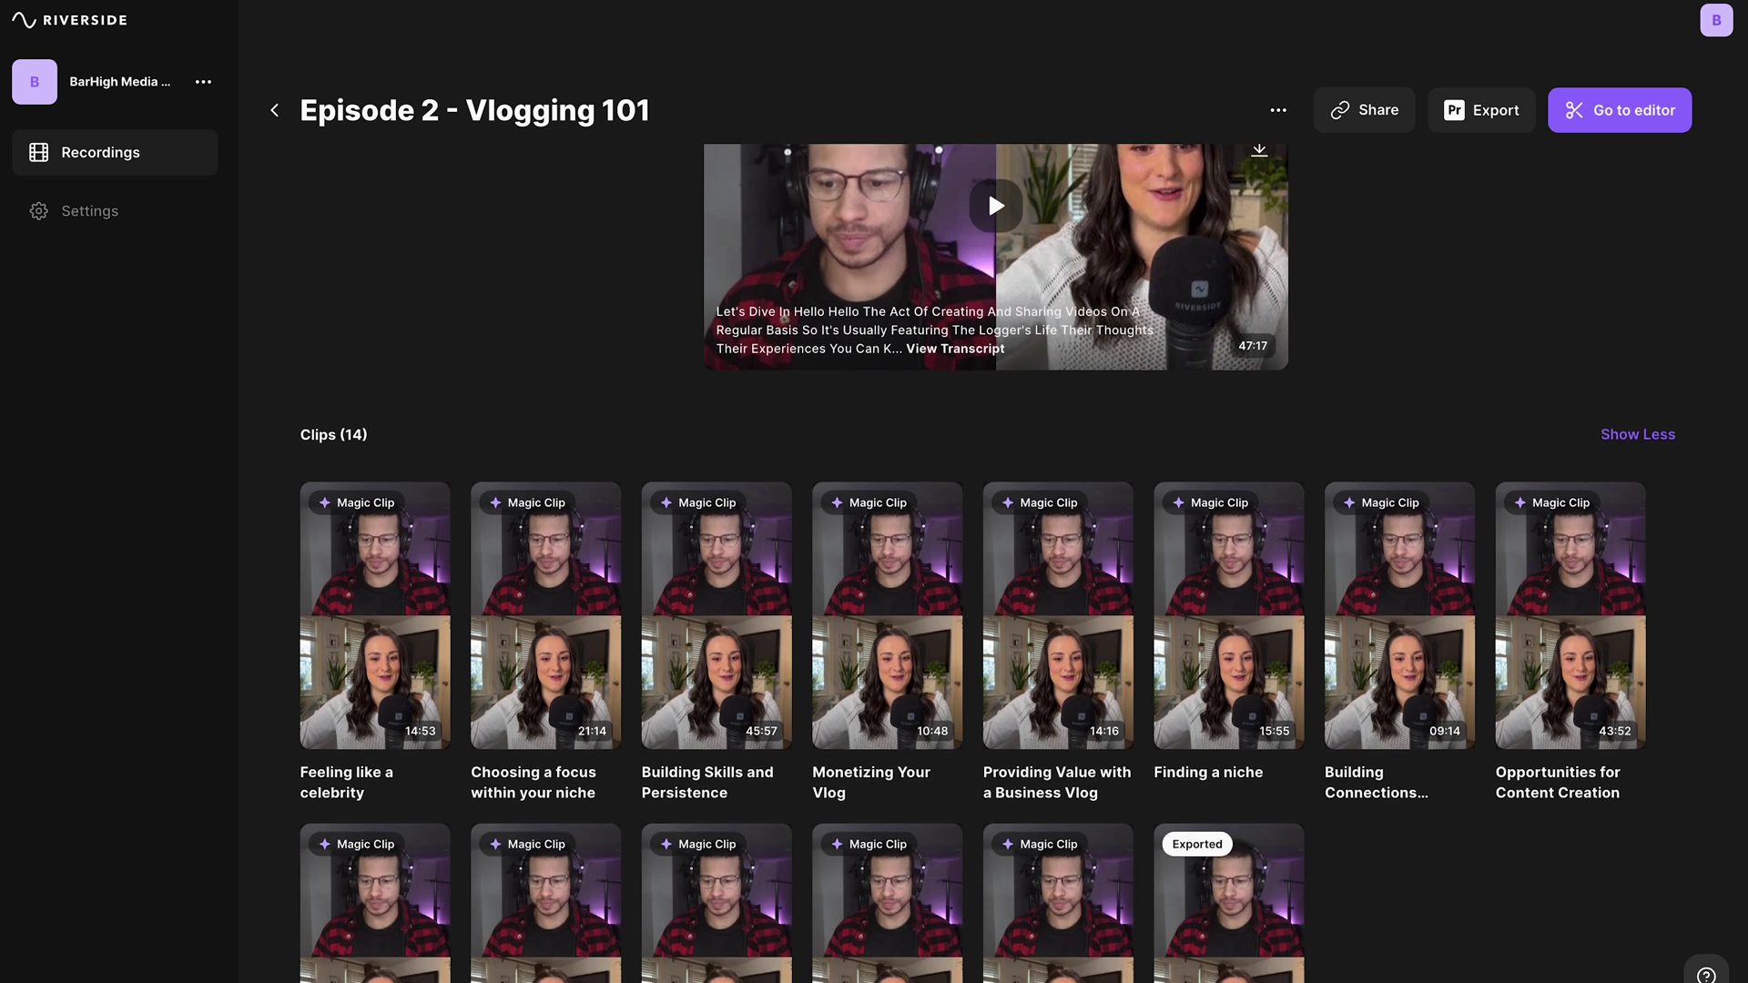